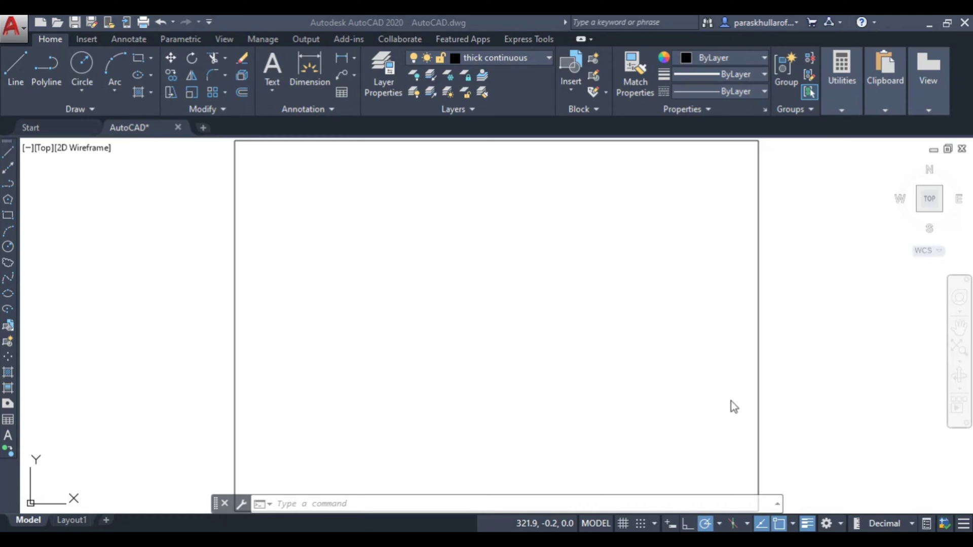
Step: Run POLYGON from the command line and set it to 5 sides
left_click(152, 58)
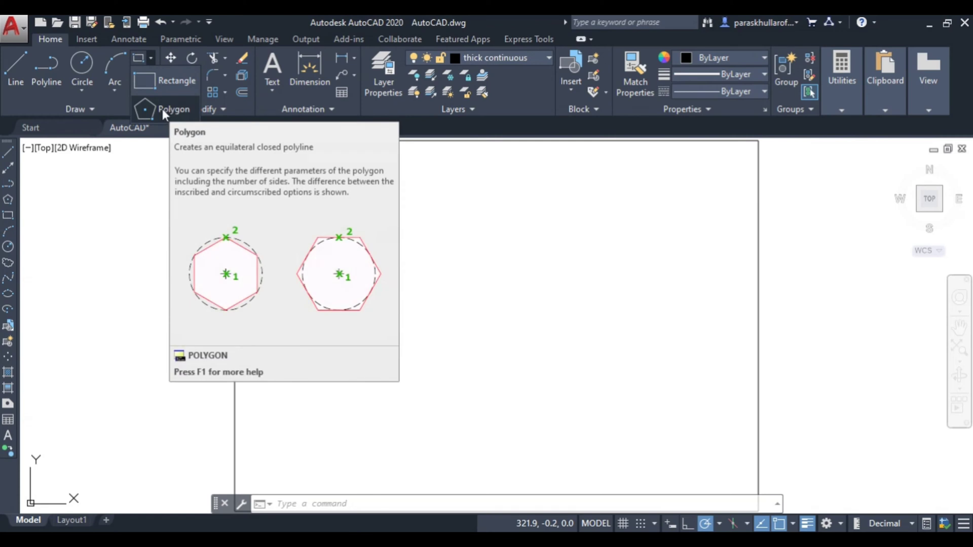
left_click(343, 504)
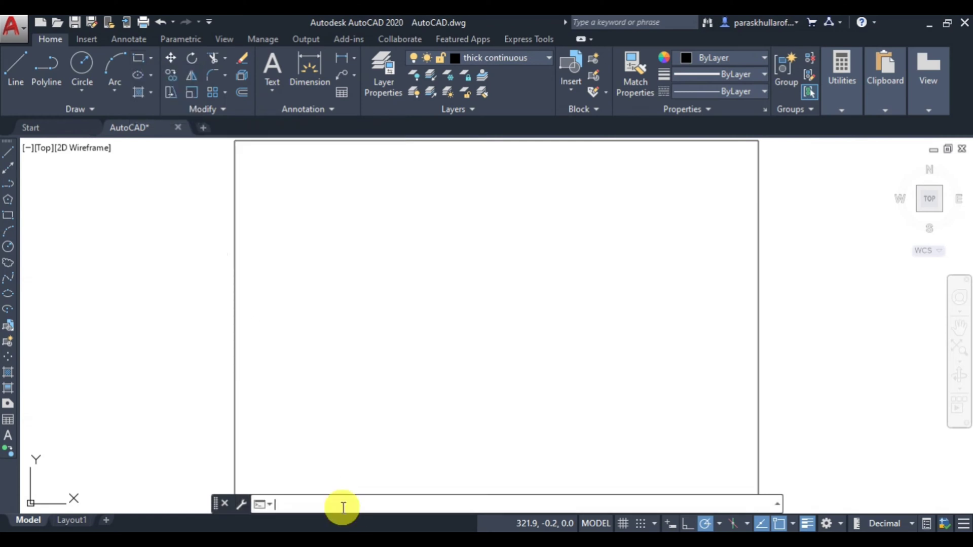
type("poly")
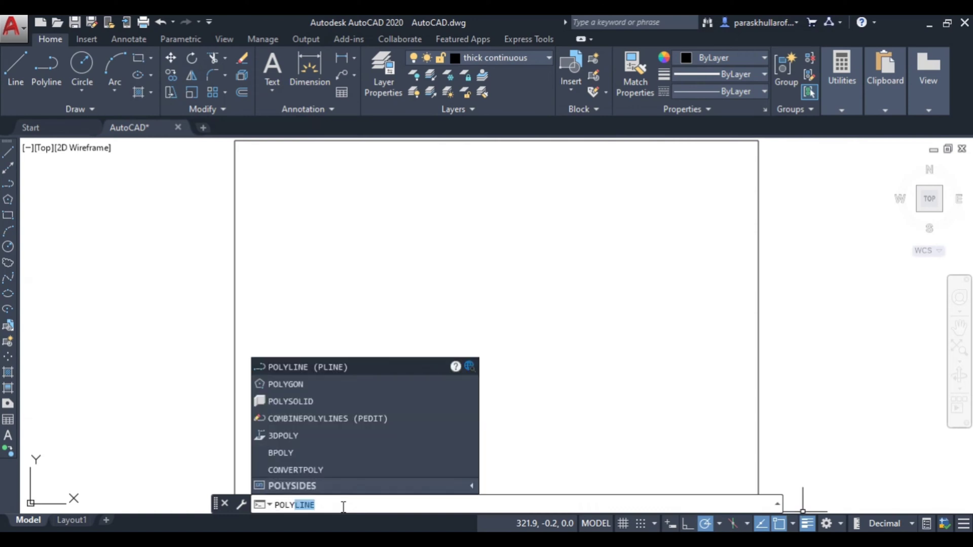
type("gon")
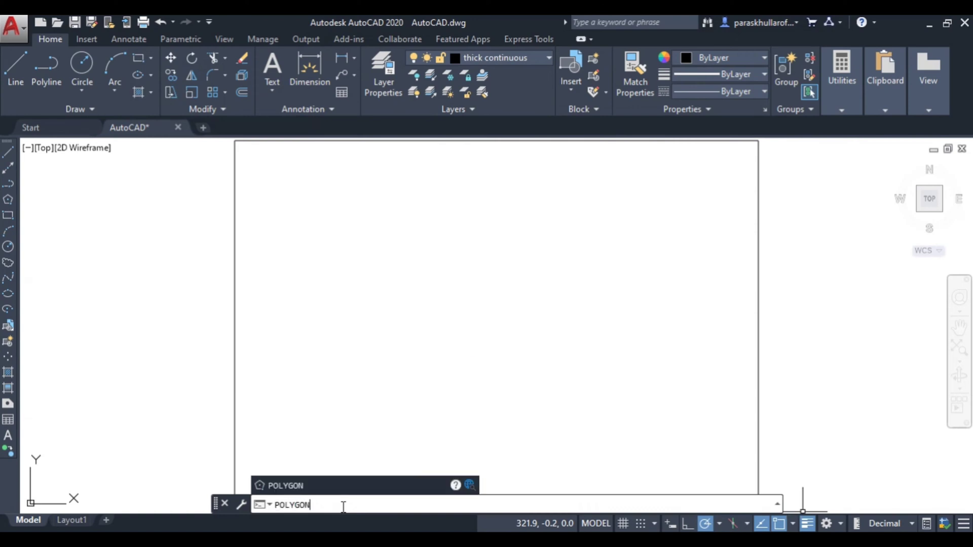
key("Return")
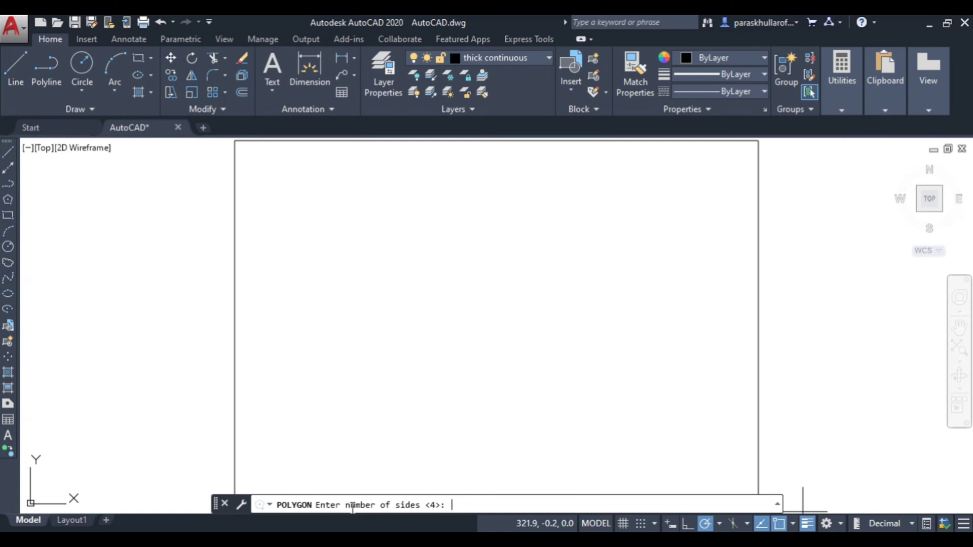
type("5")
key("Return")
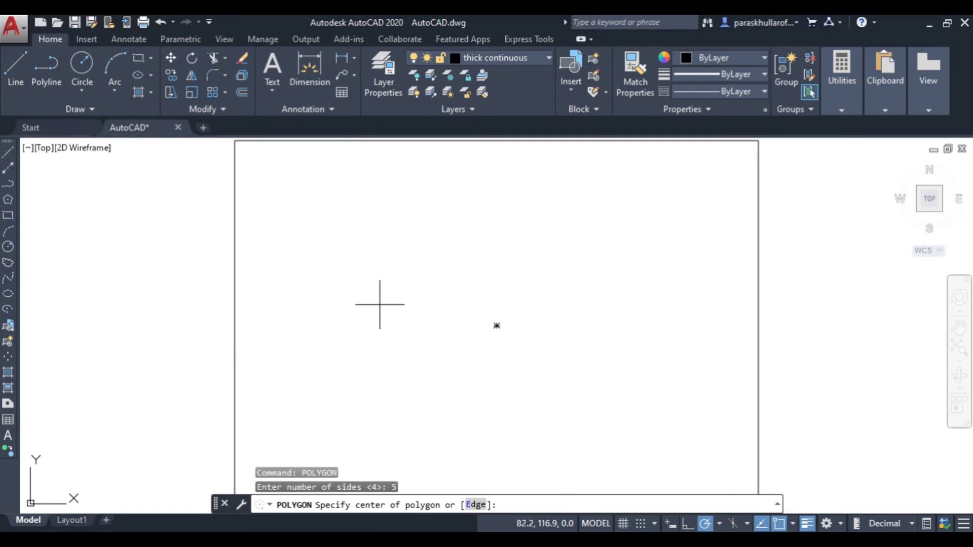
Step: Place the pentagon's centre left of centre, inscribed in a radius-25 circle
left_click(380, 304)
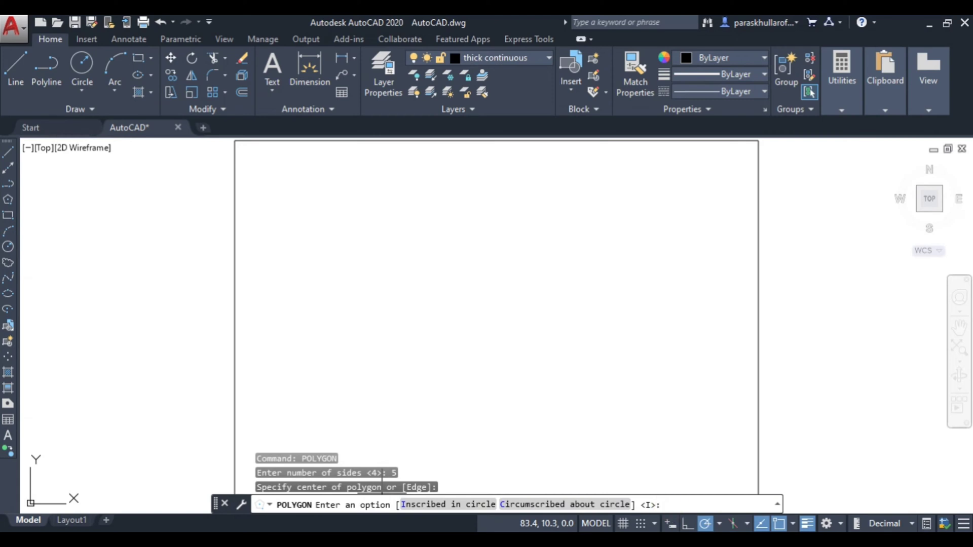
type("i")
key("Return")
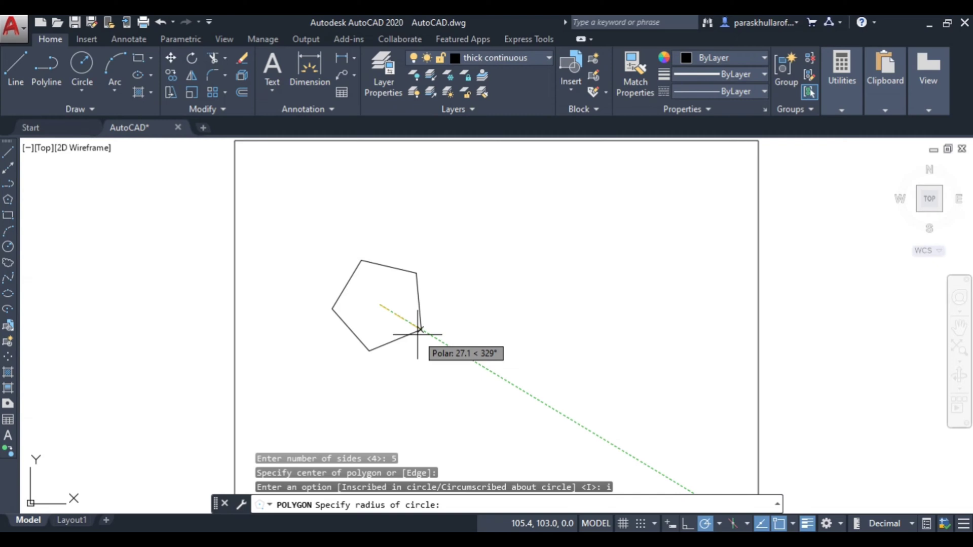
type("25")
key("Return")
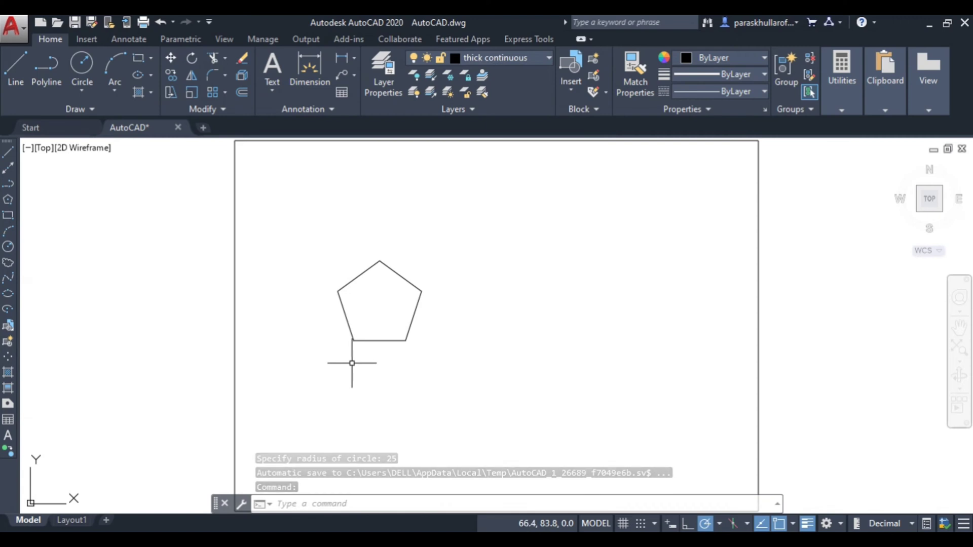
Step: Draw a radius-25 circle at the pentagon's centre, passing through its five corners
left_click(80, 67)
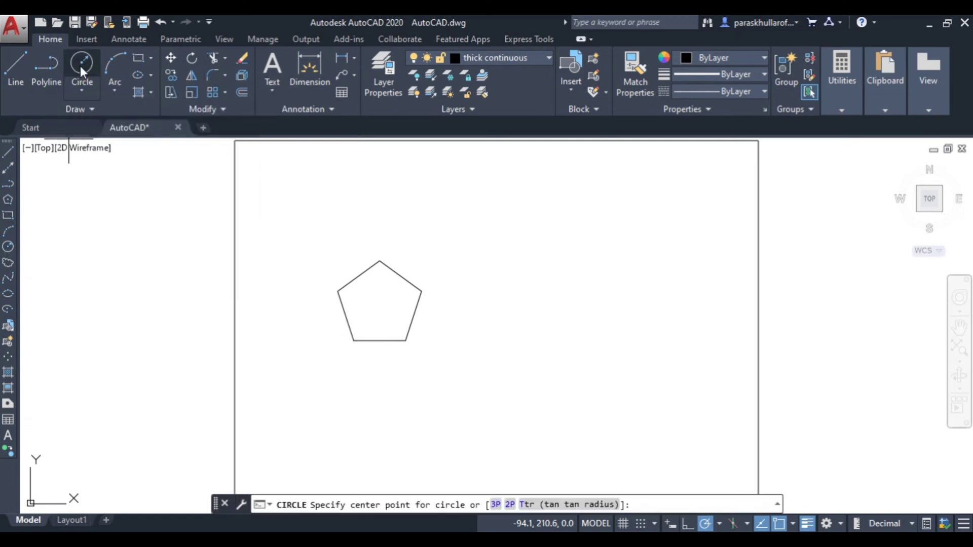
left_click(379, 304)
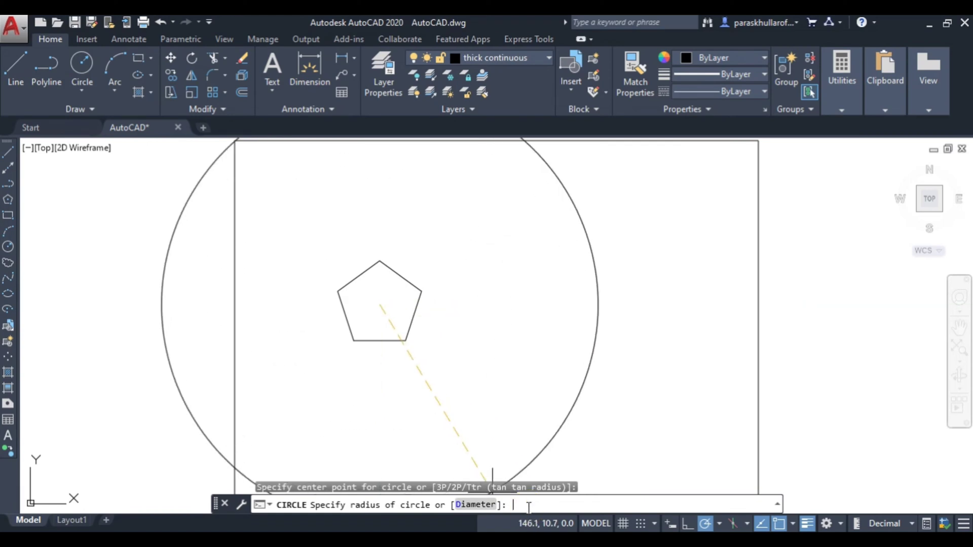
type("25")
key("Return")
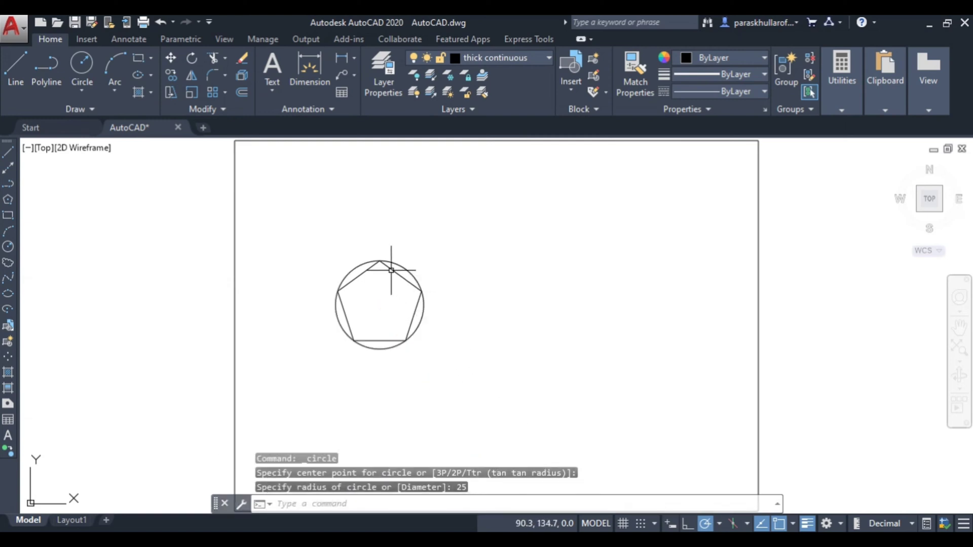
scroll(390, 270, "up", 2)
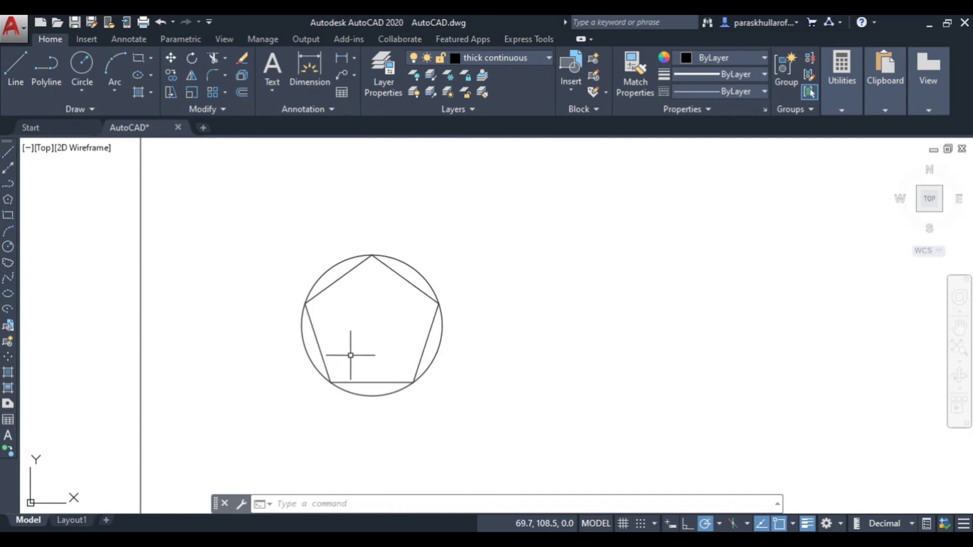
middle_click_drag(573, 356, 512, 334)
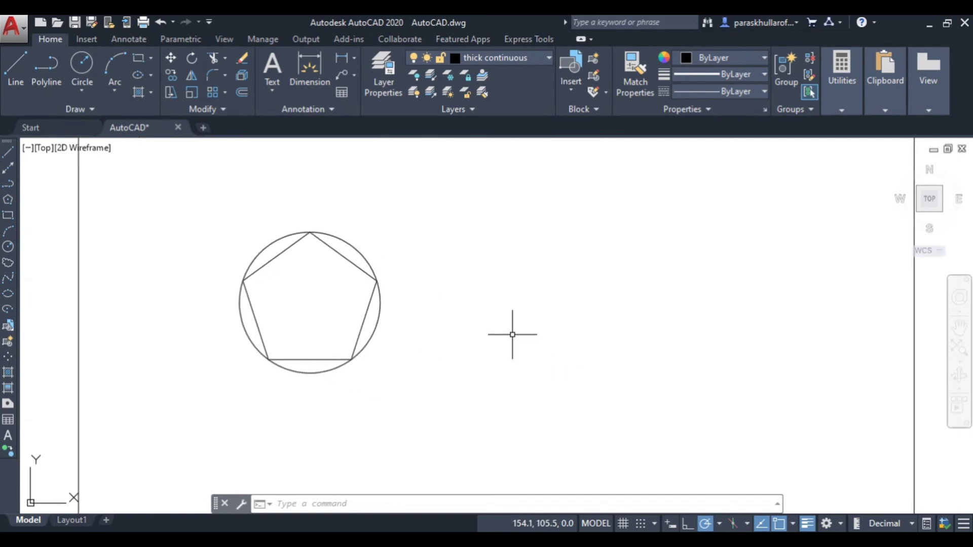
scroll(512, 334, "down", 2)
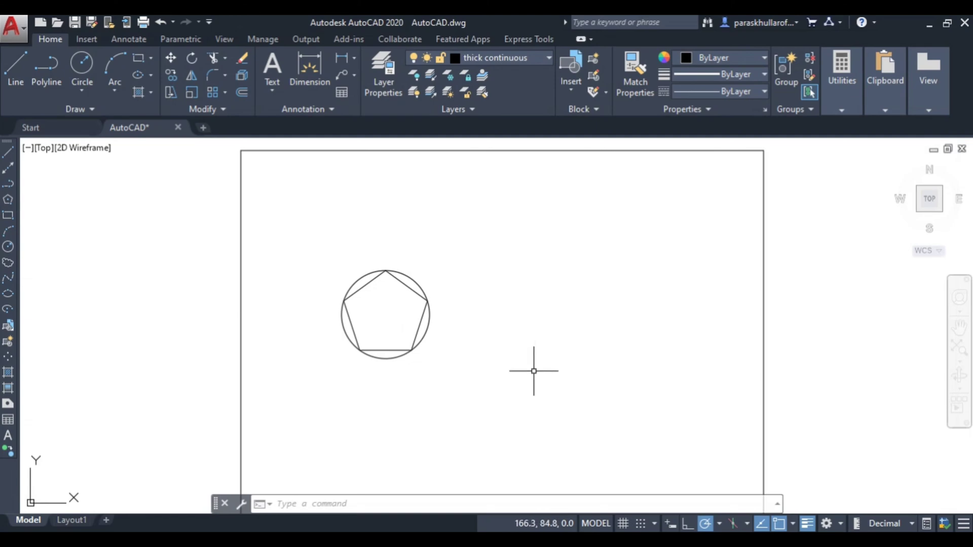
Step: Draw a six-sided polygon right of the pentagon, circumscribed about a radius-25 circle
left_click(151, 59)
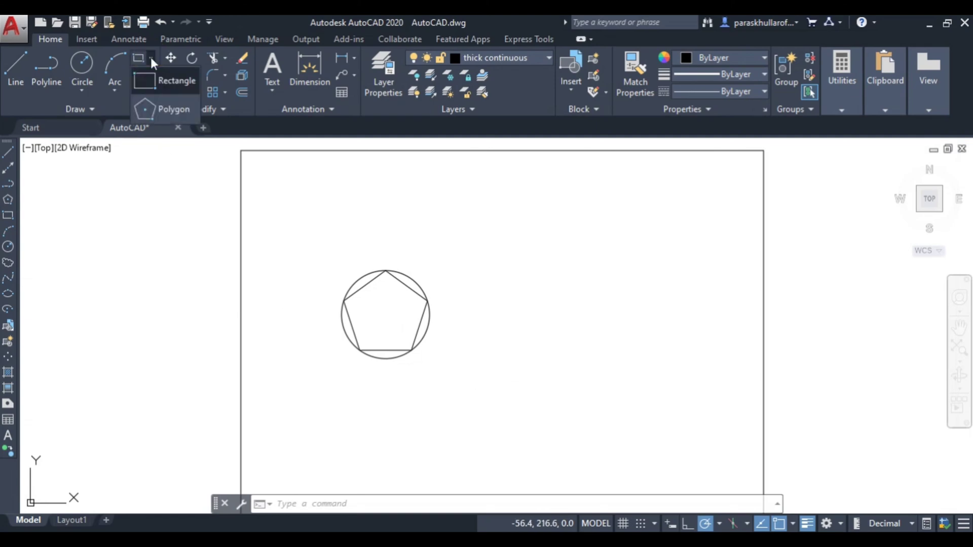
left_click(154, 108)
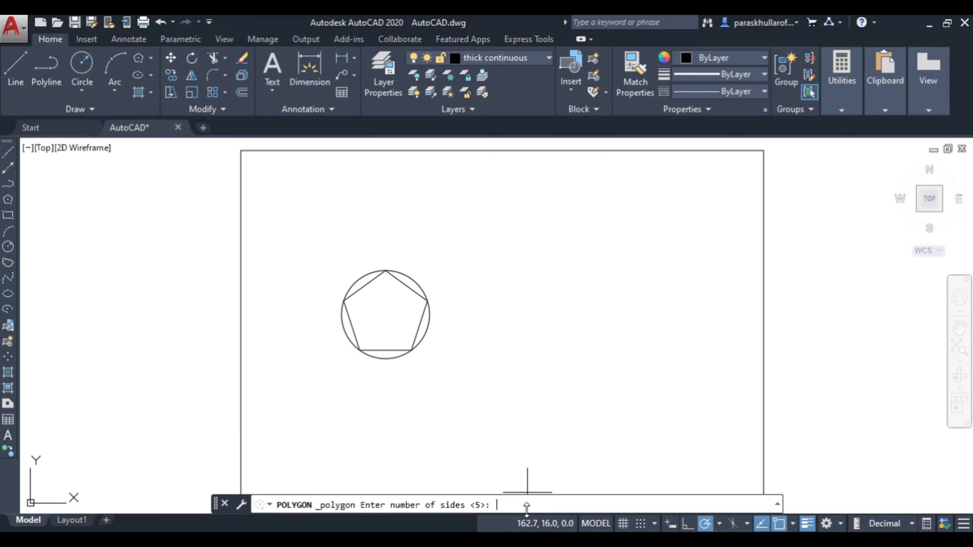
type("6")
key("Return")
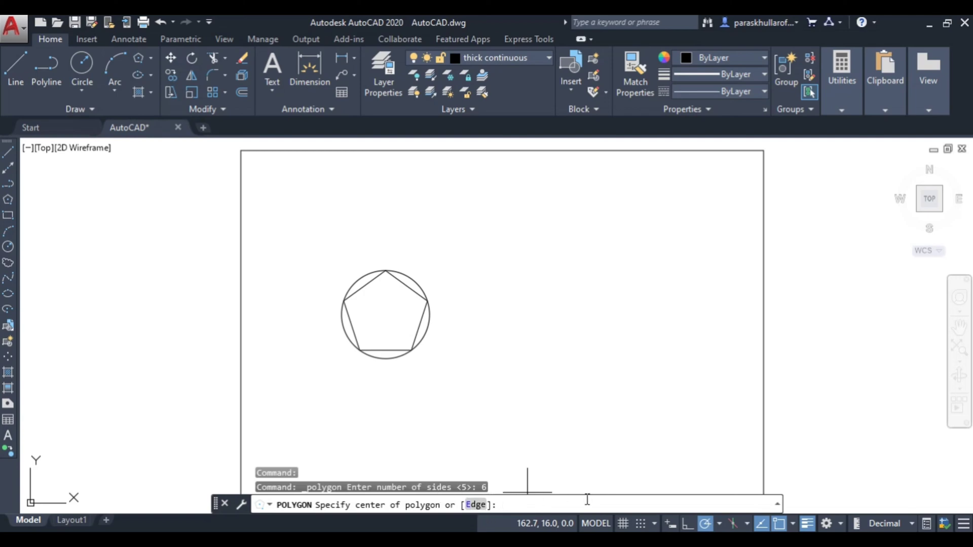
left_click(589, 312)
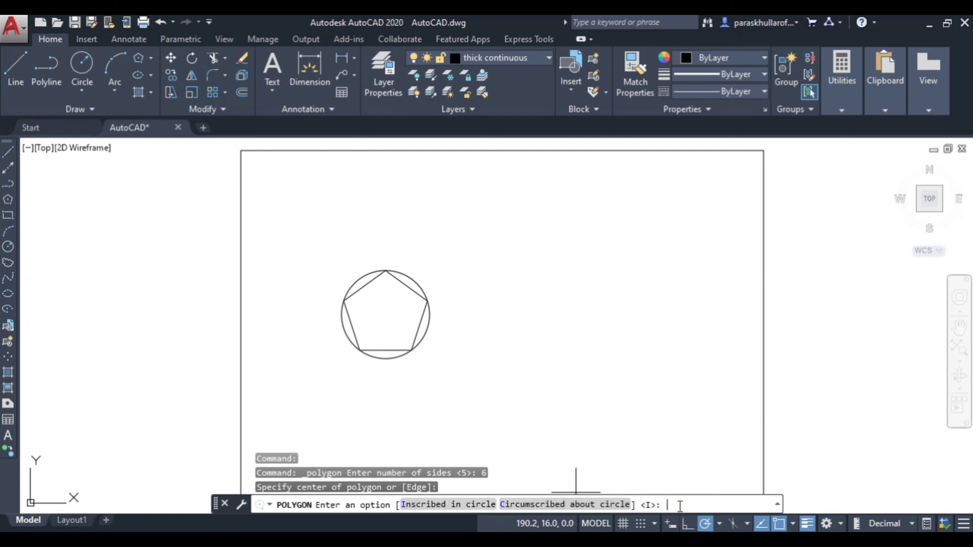
type("c")
key("Return")
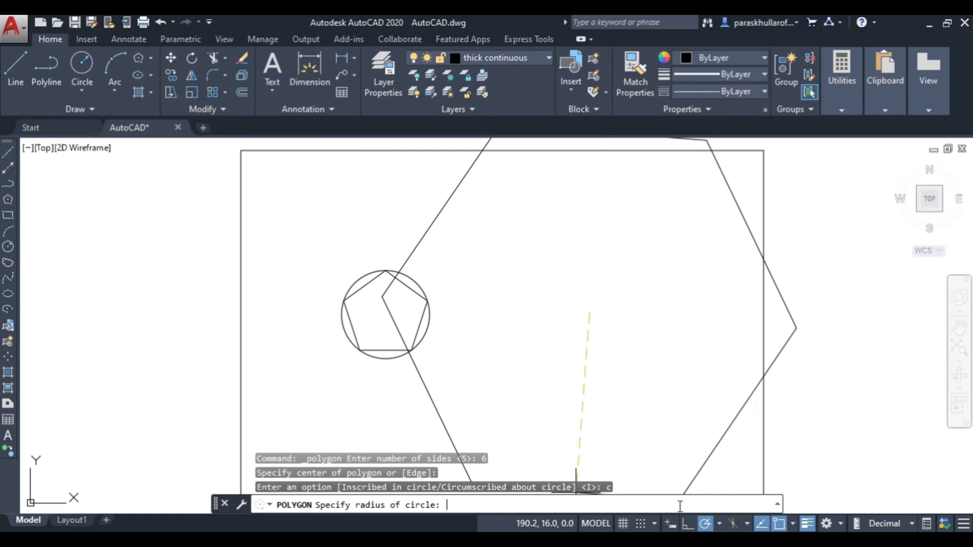
type("25")
key("Return")
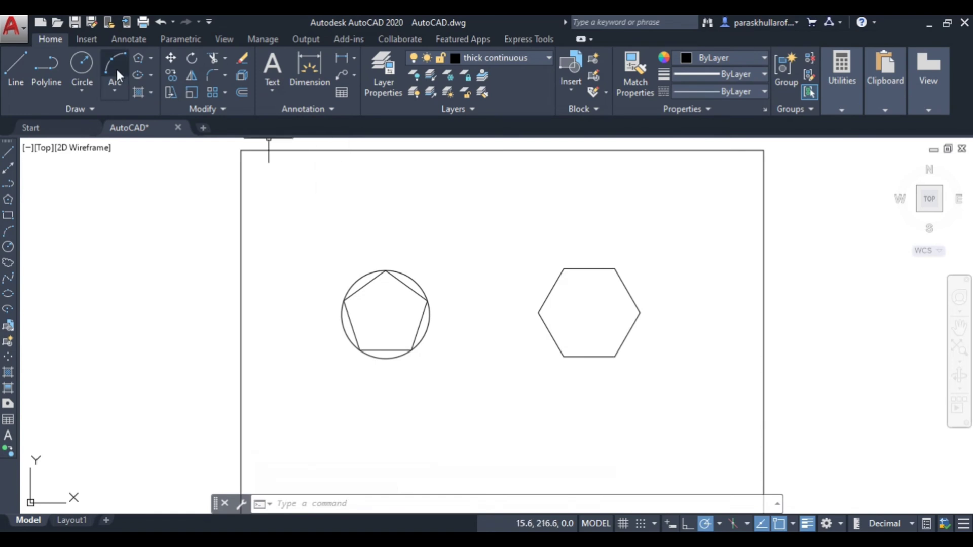
Step: Draw a radius-25 circle at the hexagon's centre, touching all six sides
left_click(84, 63)
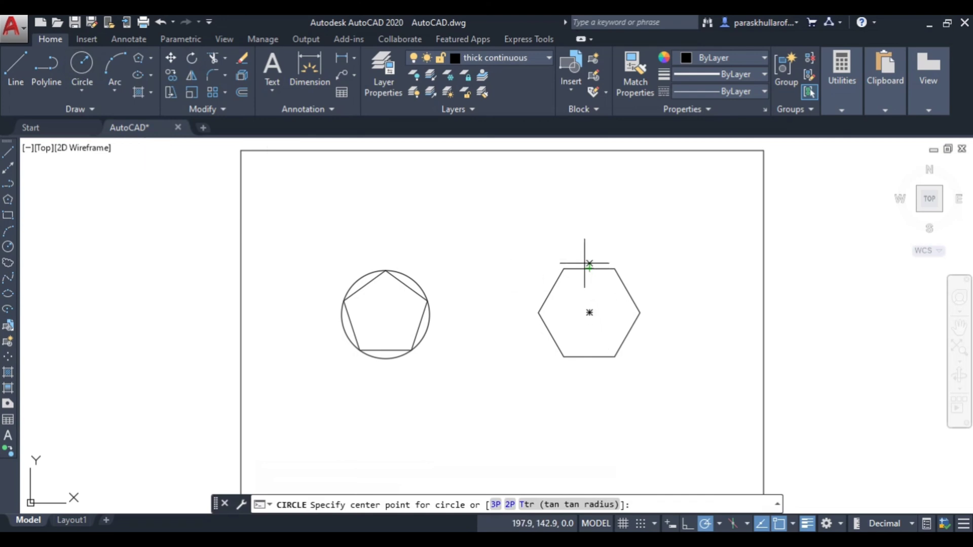
left_click(589, 313)
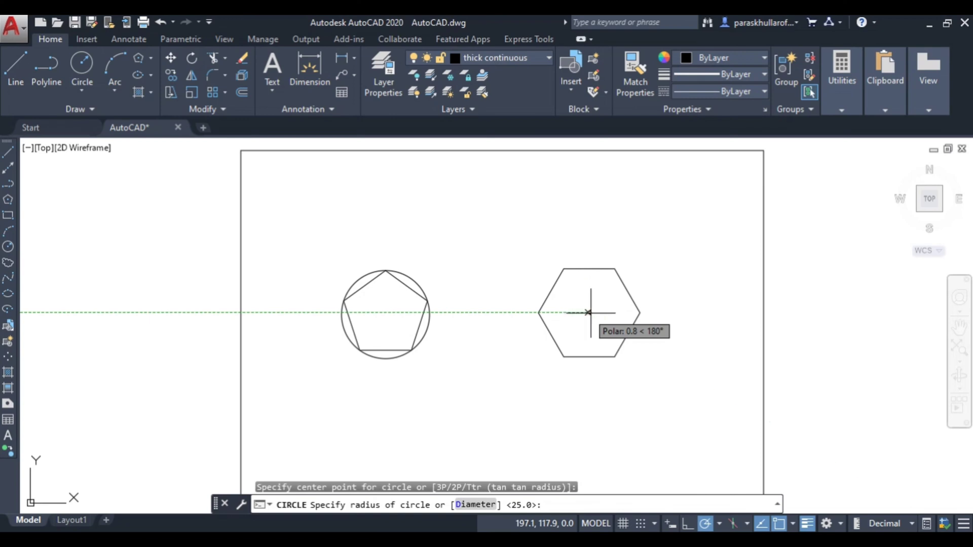
type("25")
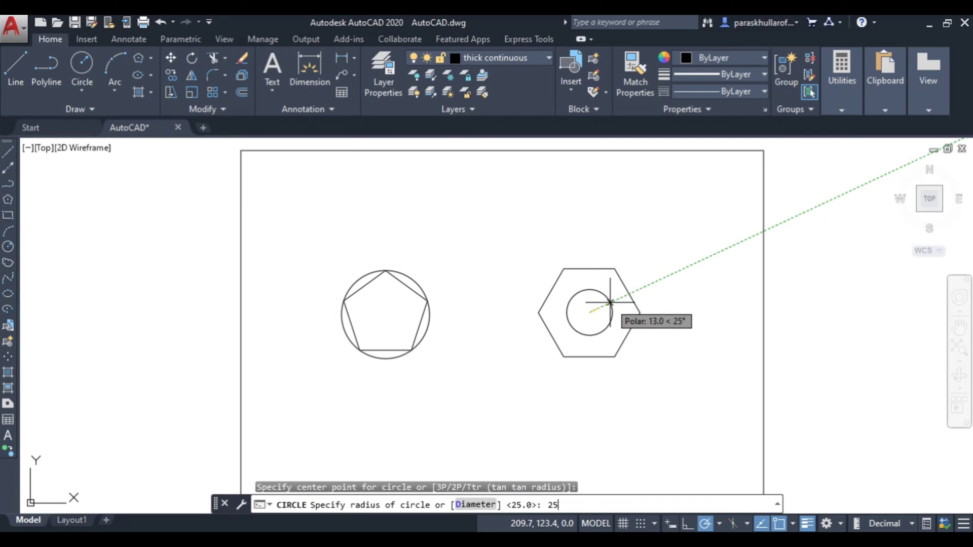
key("Return")
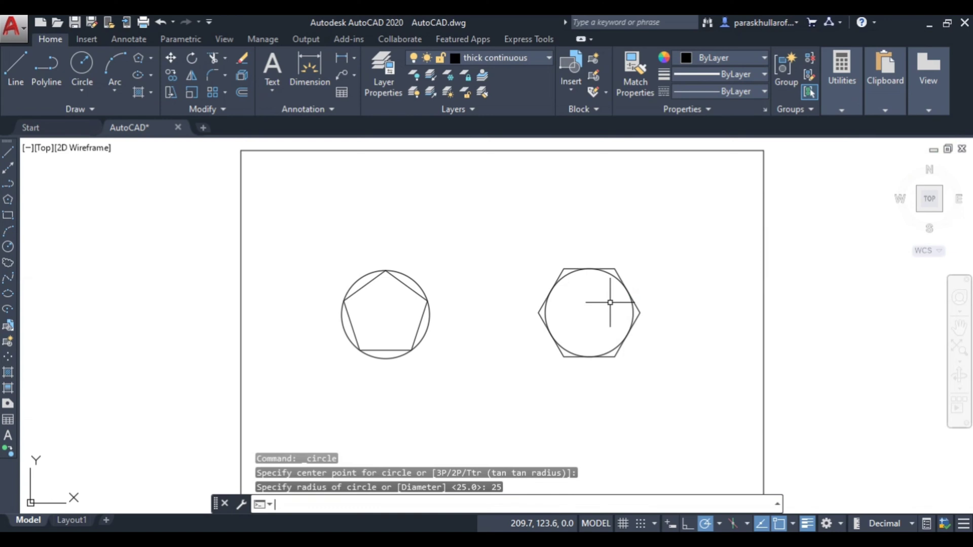
scroll(600, 297, "up", 2)
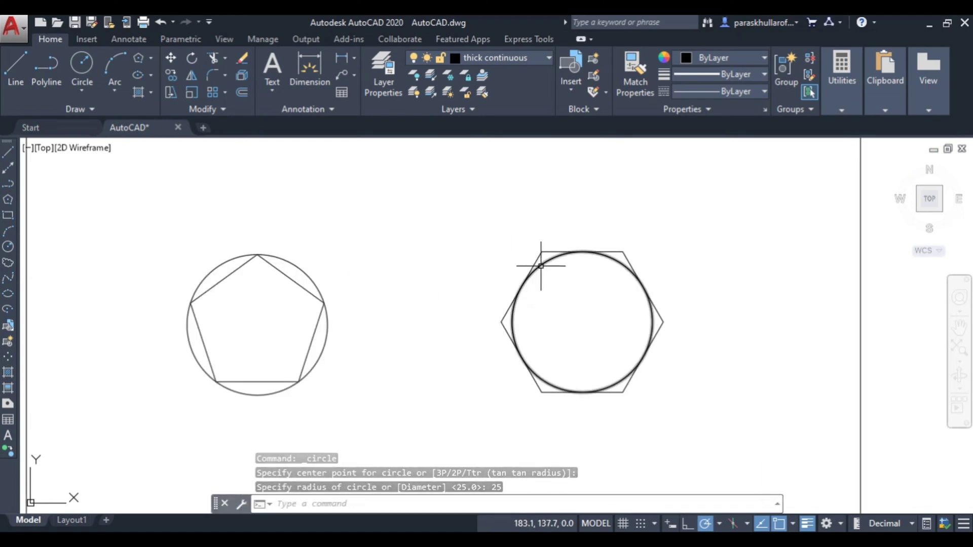
Step: Give the pentagon a 0.50 mm lineweight and toggle the lineweight display off and on
left_click(541, 266)
left_click(307, 274)
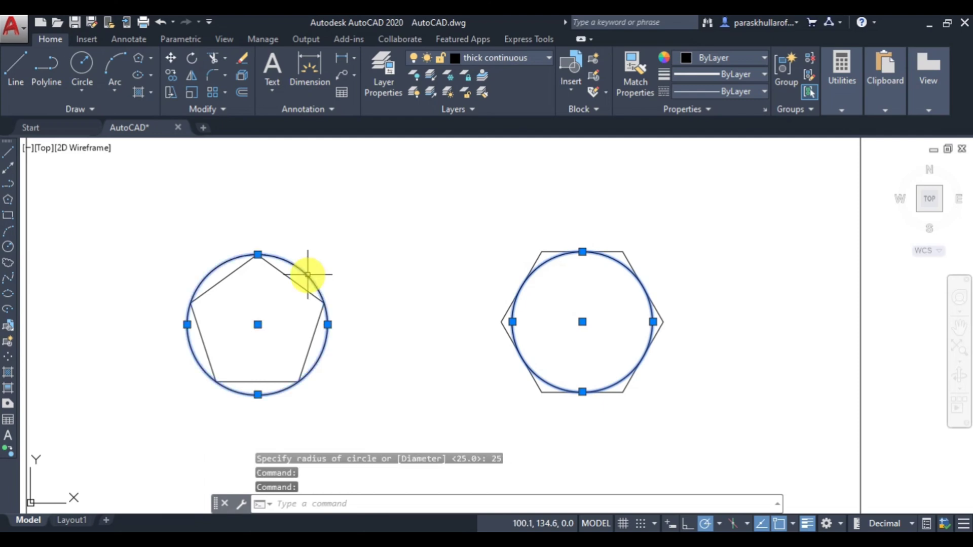
mouse_move(509, 305)
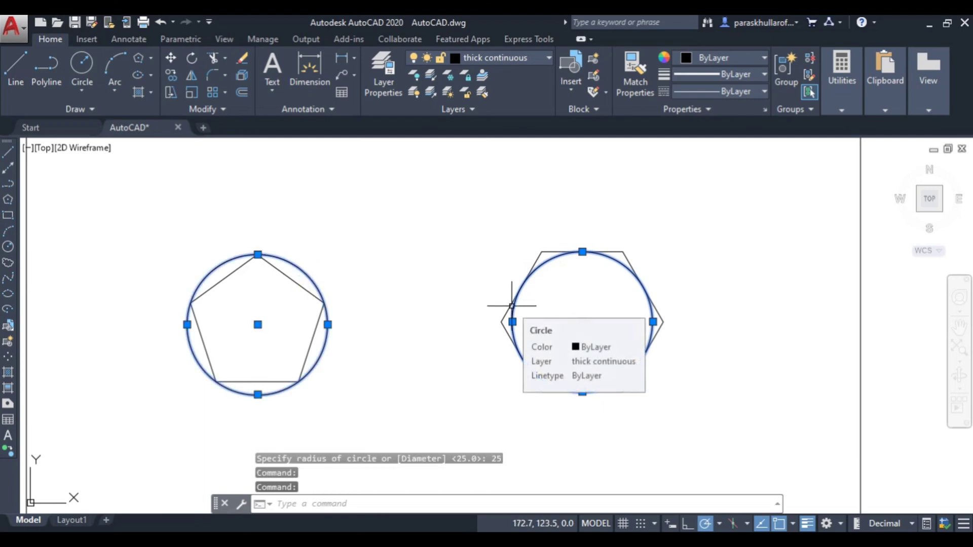
key("Escape")
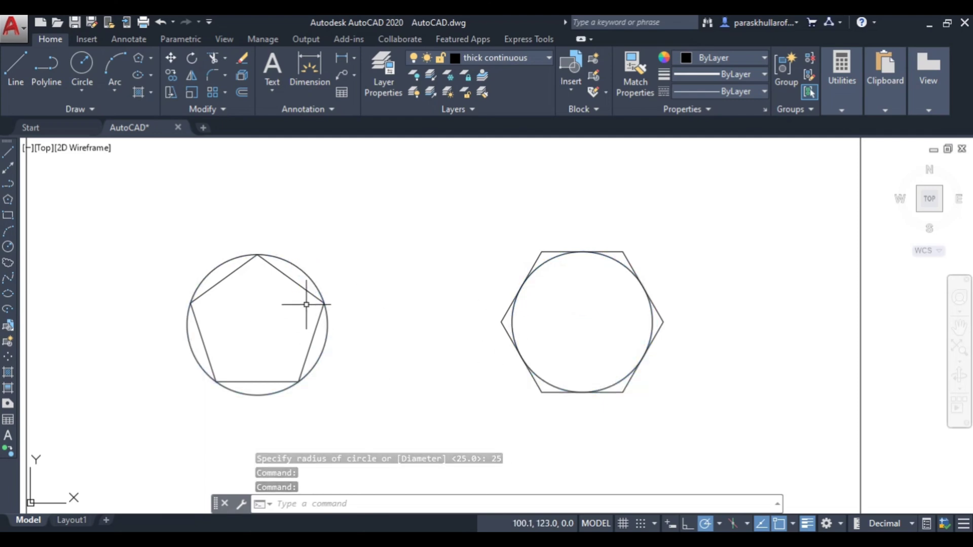
left_click(303, 287)
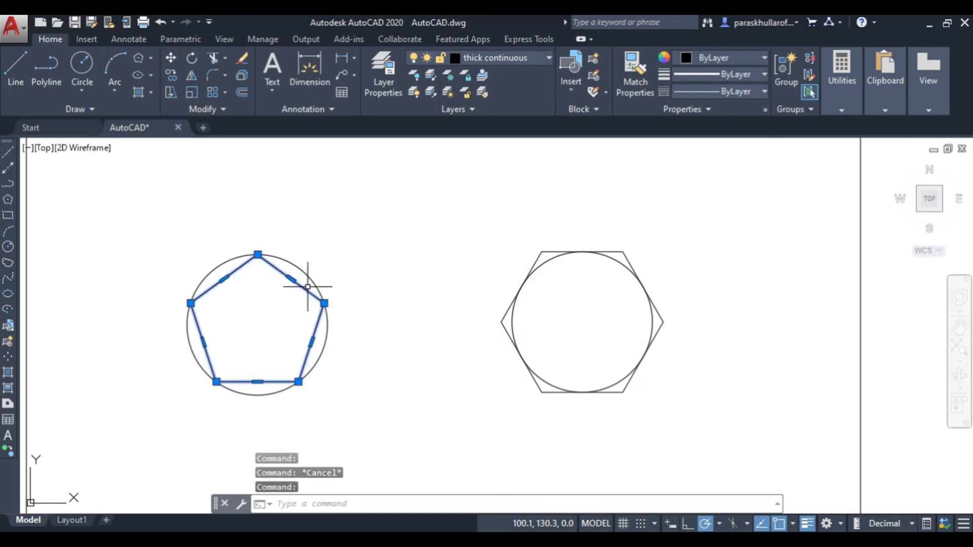
left_click(680, 74)
scroll(719, 181, "down", 2)
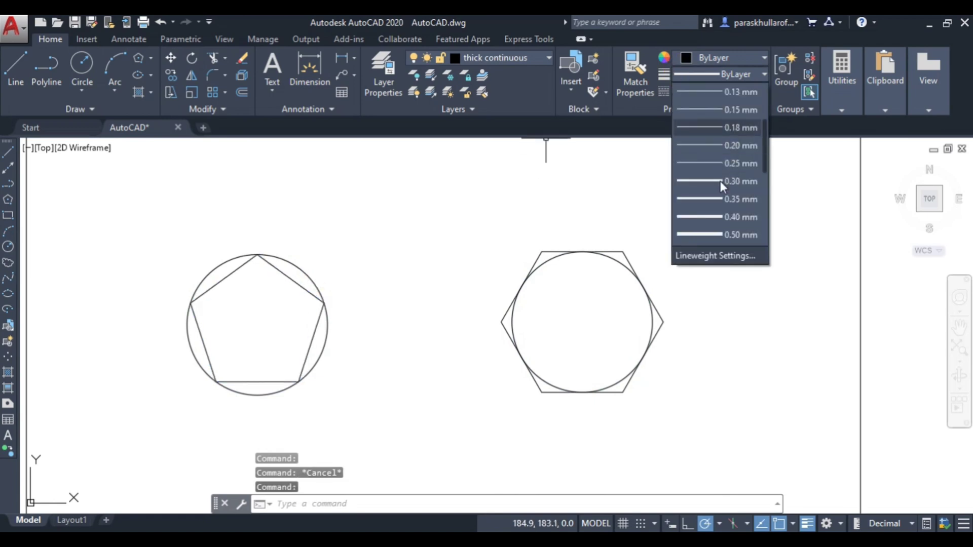
left_click(714, 235)
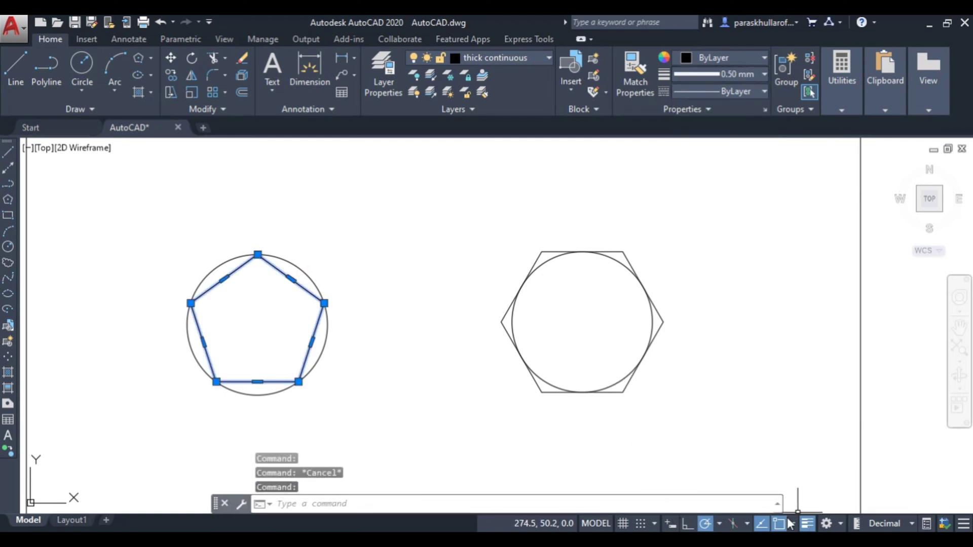
left_click(806, 525)
left_click(806, 525)
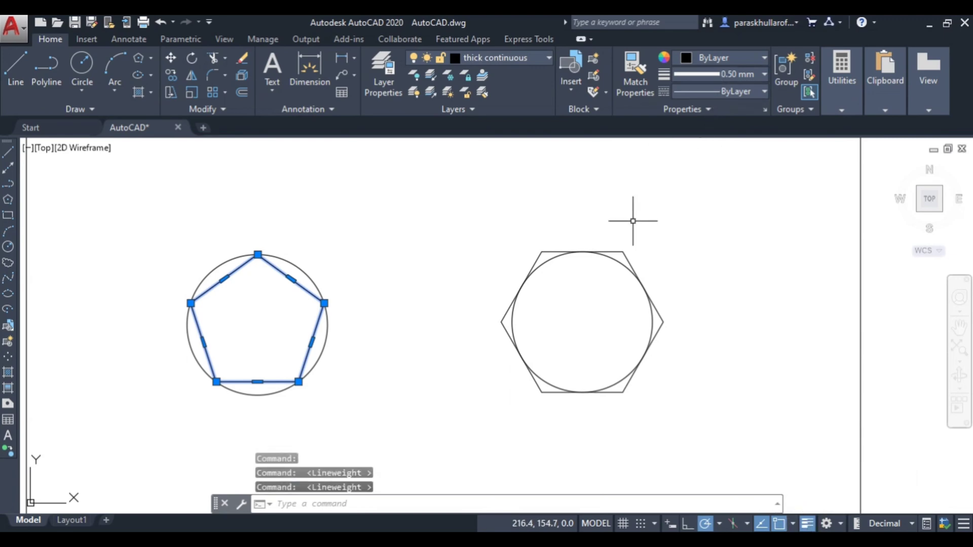
key("Escape")
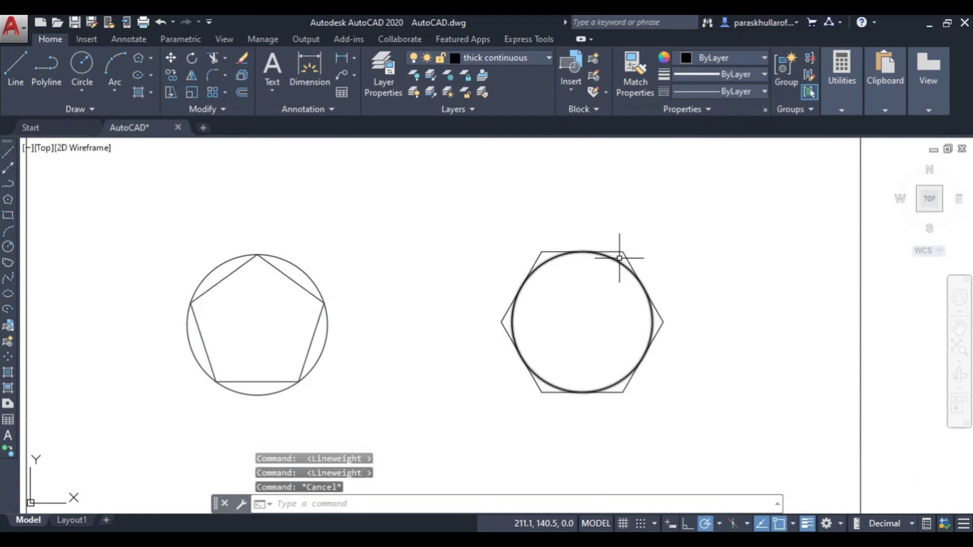
Step: Set the hexagon's lineweight to 1.00 mm
left_click(627, 250)
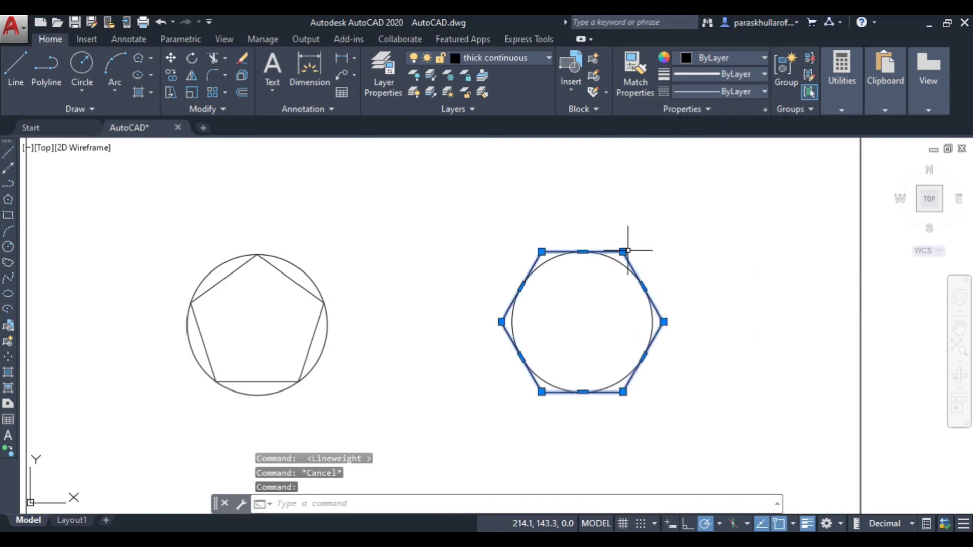
left_click(709, 73)
scroll(725, 146, "down", 5)
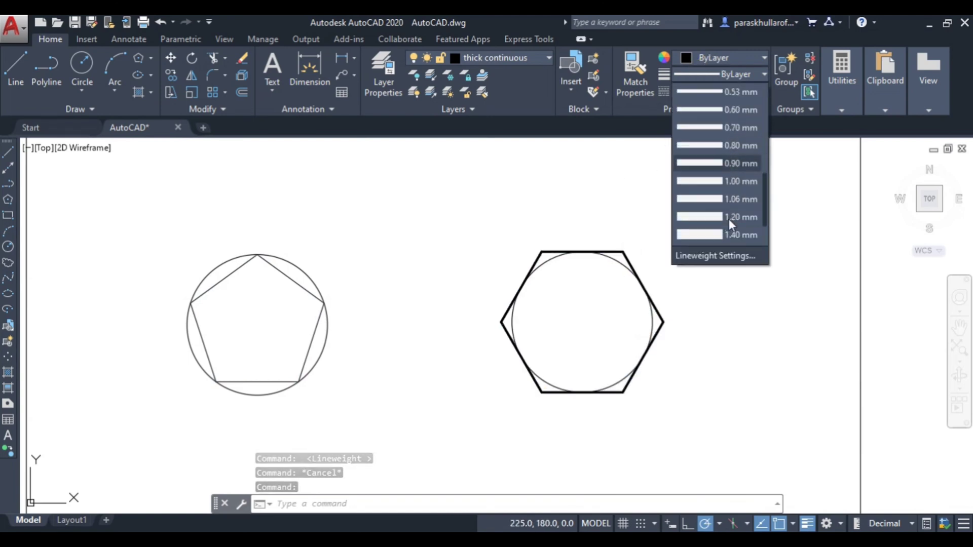
left_click(723, 180)
key("Escape")
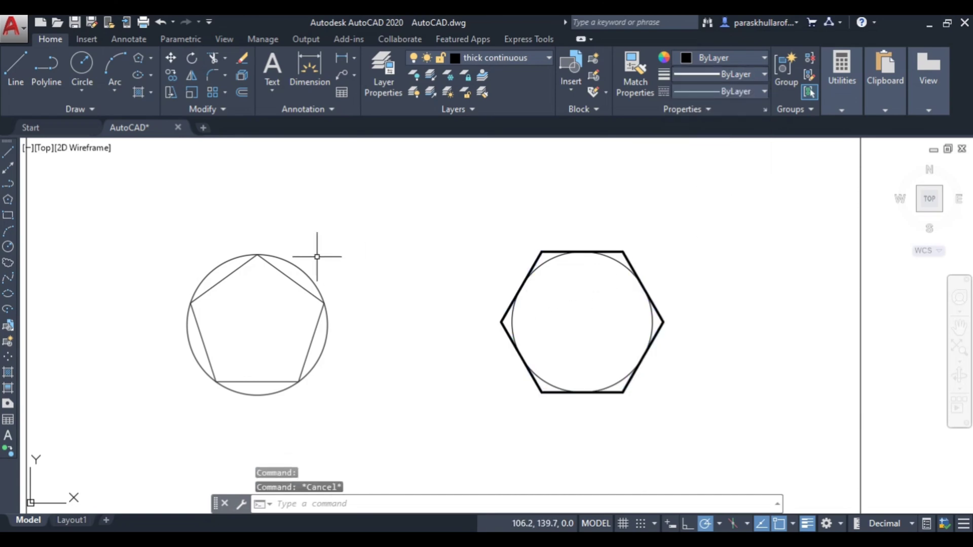
Step: Raise the pentagon's lineweight to 1.00 mm
left_click(279, 275)
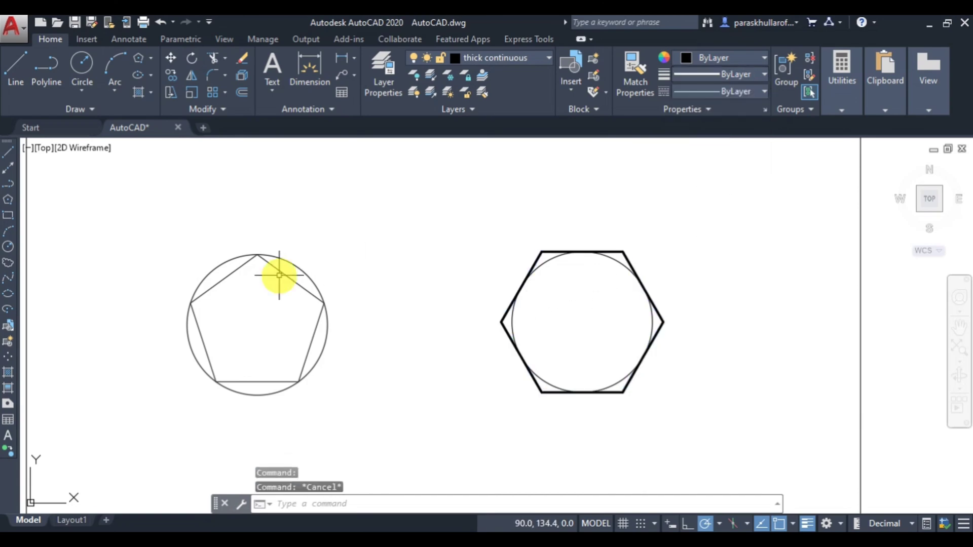
left_click(288, 277)
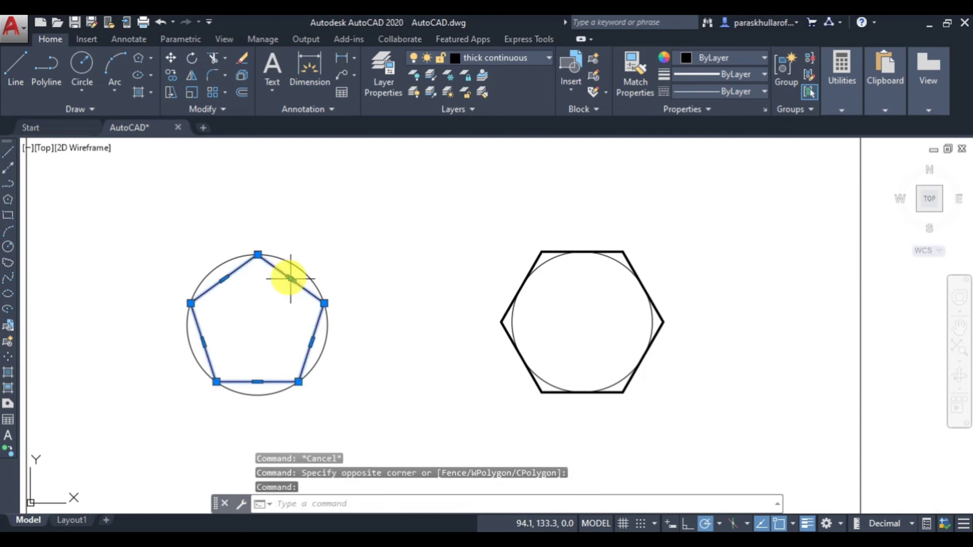
left_click(705, 75)
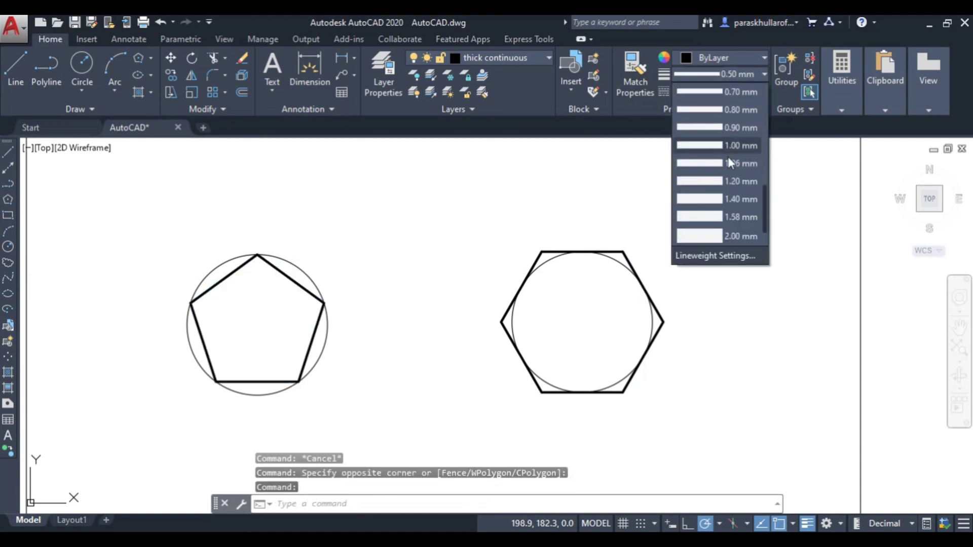
key("Down")
key("Down")
key("Return")
key("Escape")
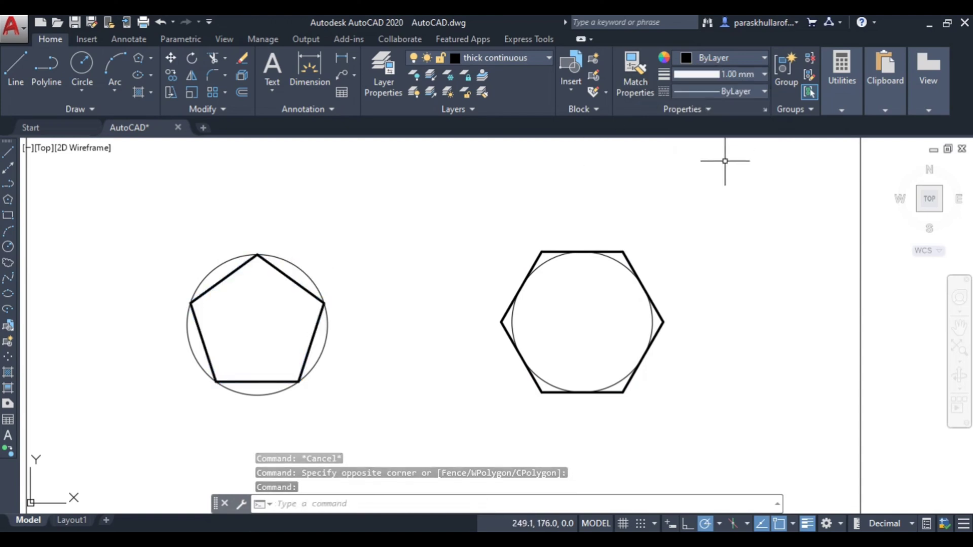
left_click(287, 278)
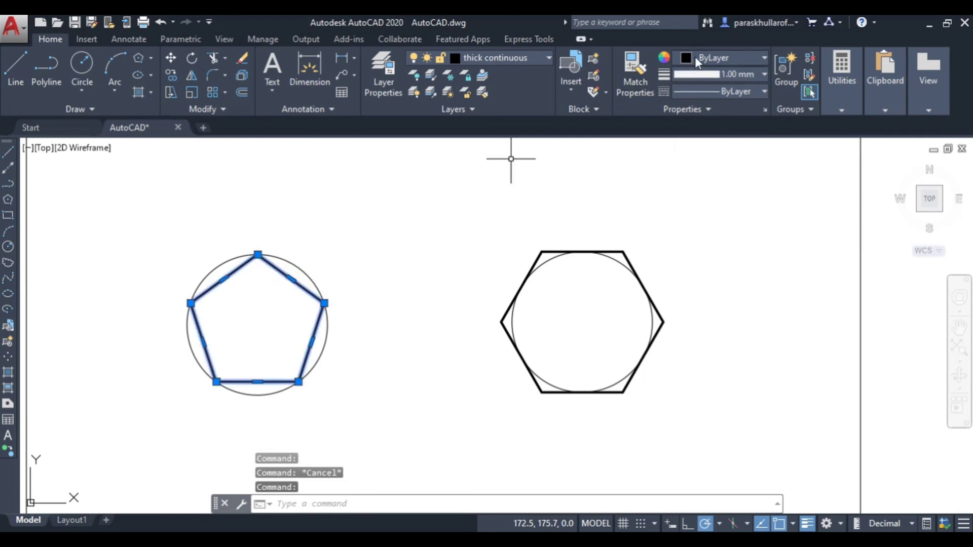
left_click(709, 57)
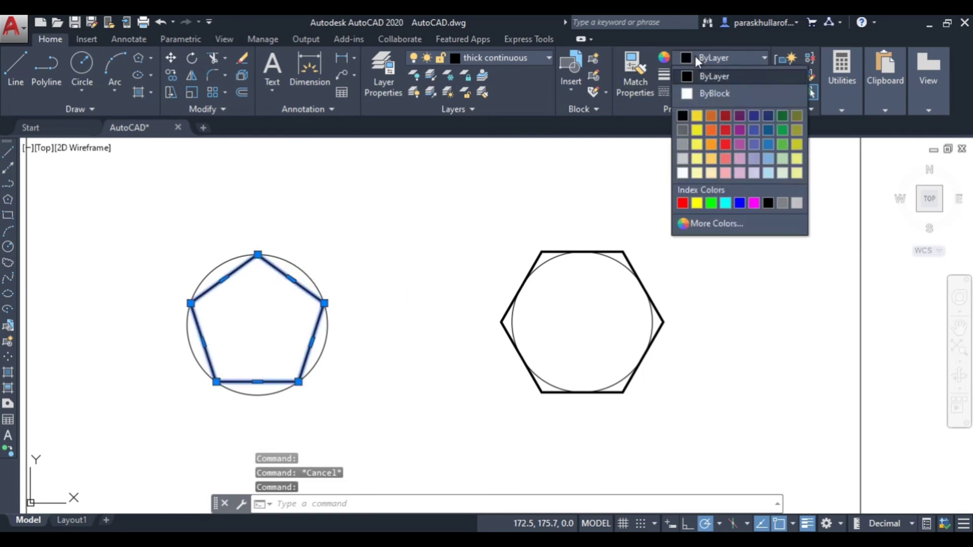
Step: Colour the pentagon red (205,32,39) and the hexagon dark blue (16,86,137)
left_click(721, 126)
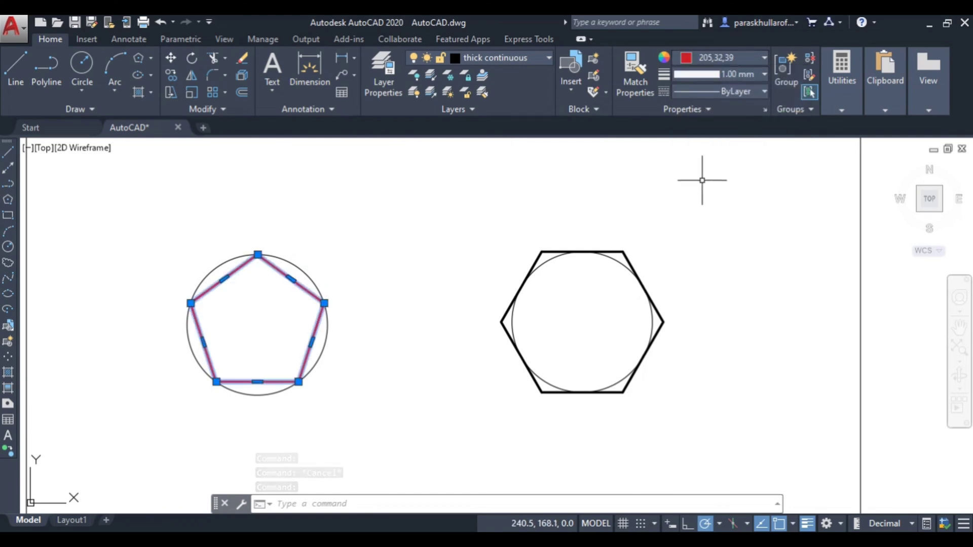
key("Escape")
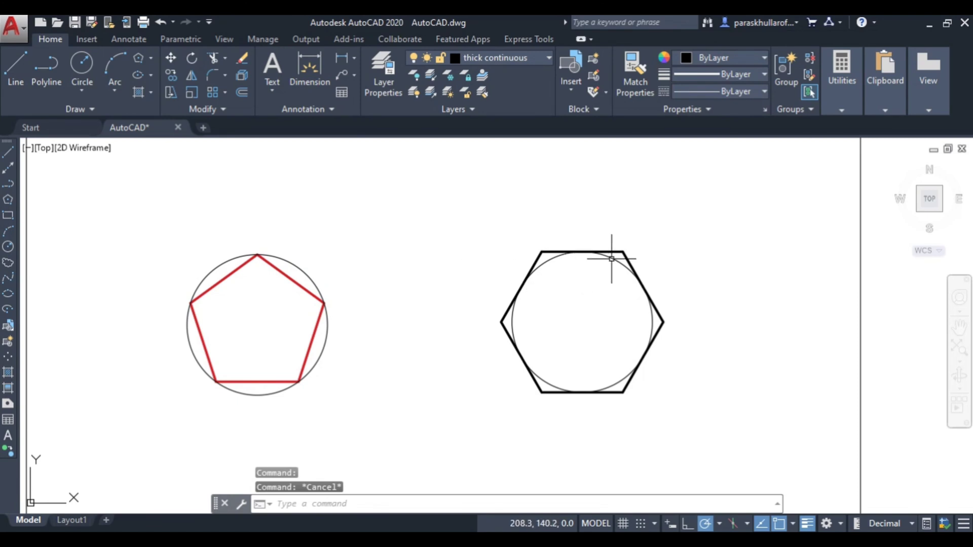
left_click(627, 255)
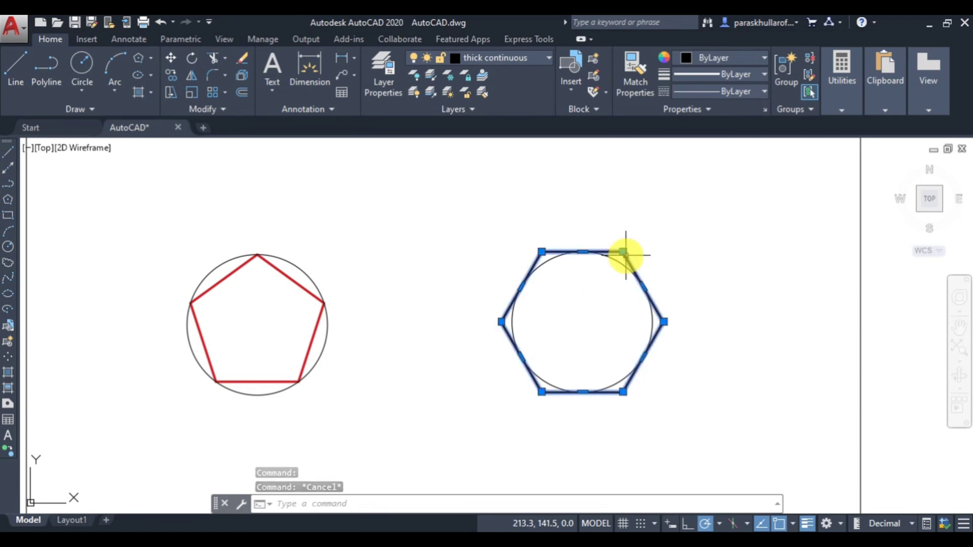
left_click(737, 59)
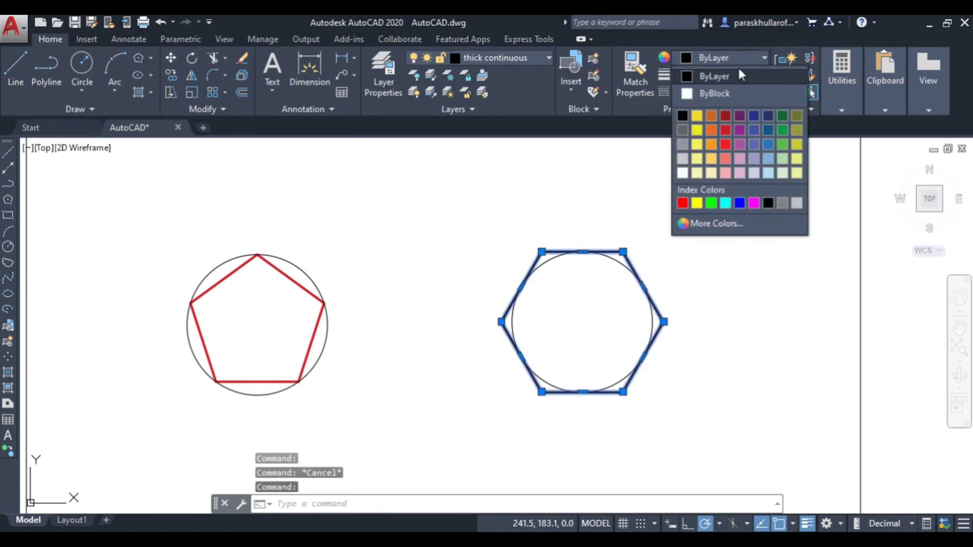
left_click(766, 127)
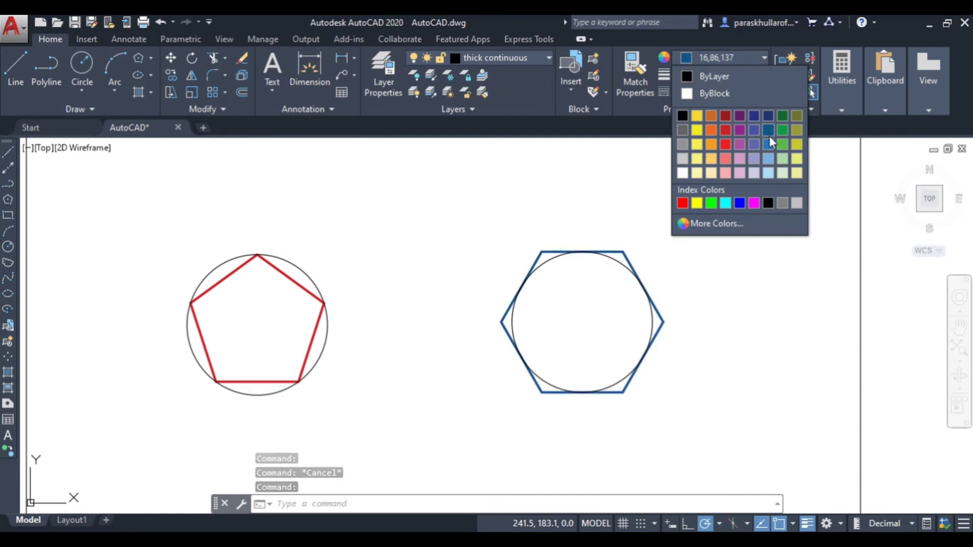
key("Escape")
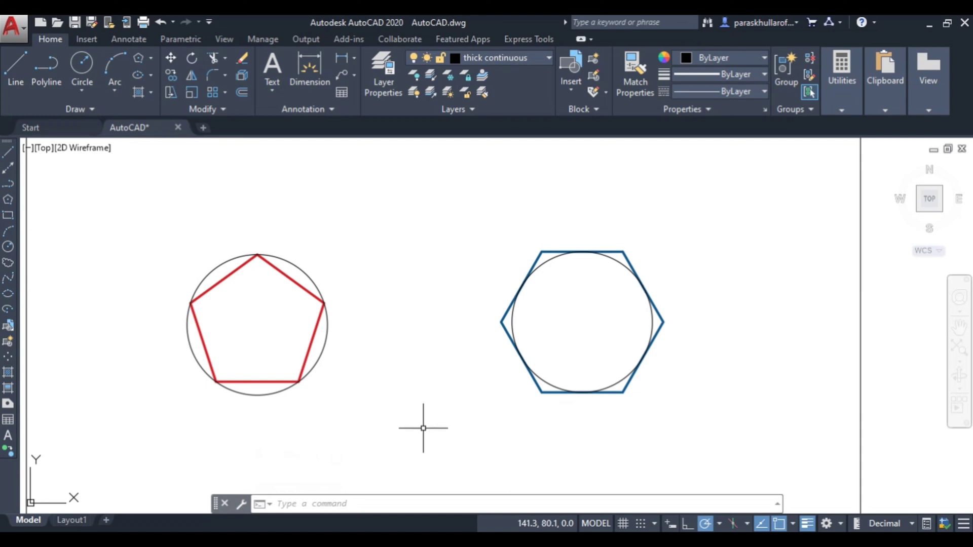
Step: Window-select the pentagon, hexagon and both circles and delete them
scroll(423, 428, "down", 2)
middle_click_drag(413, 412, 402, 362)
left_click(235, 240)
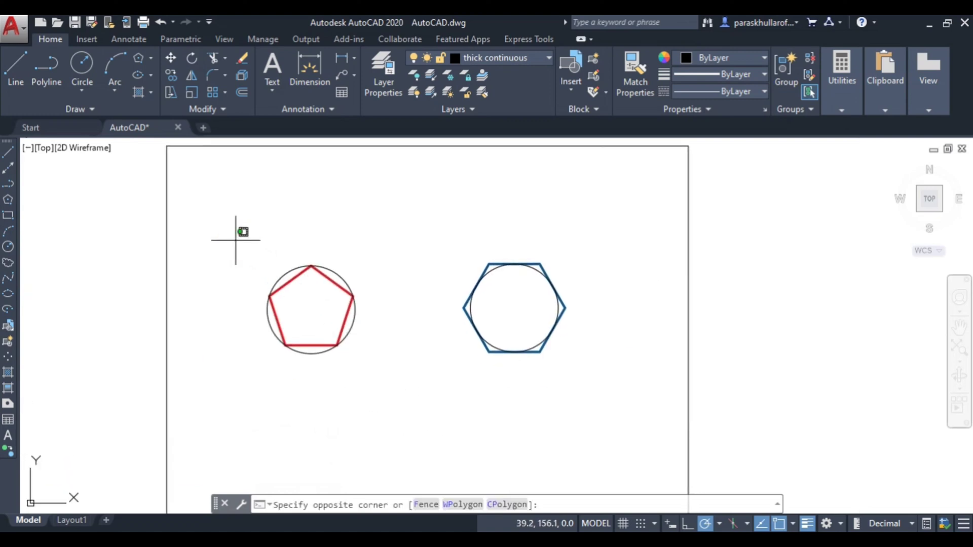
left_click(587, 405)
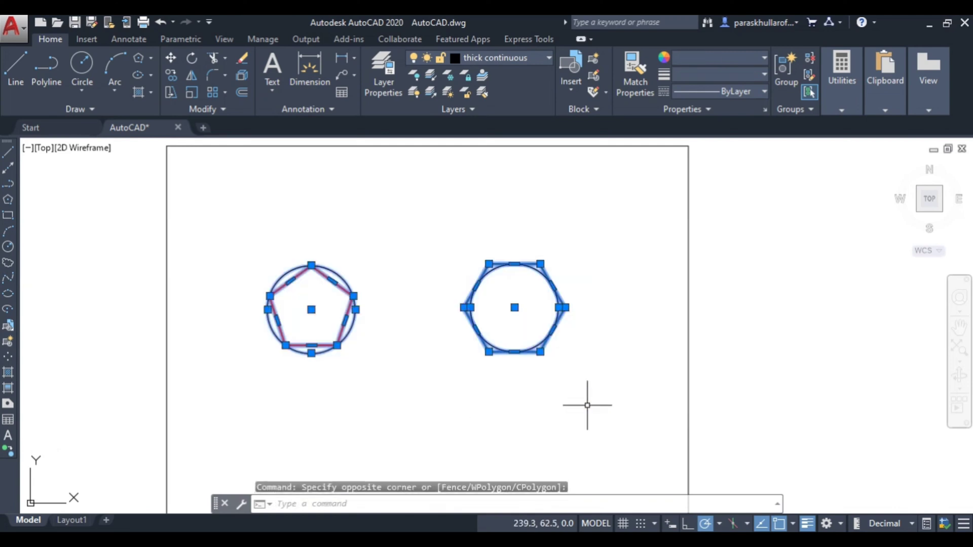
key("Delete")
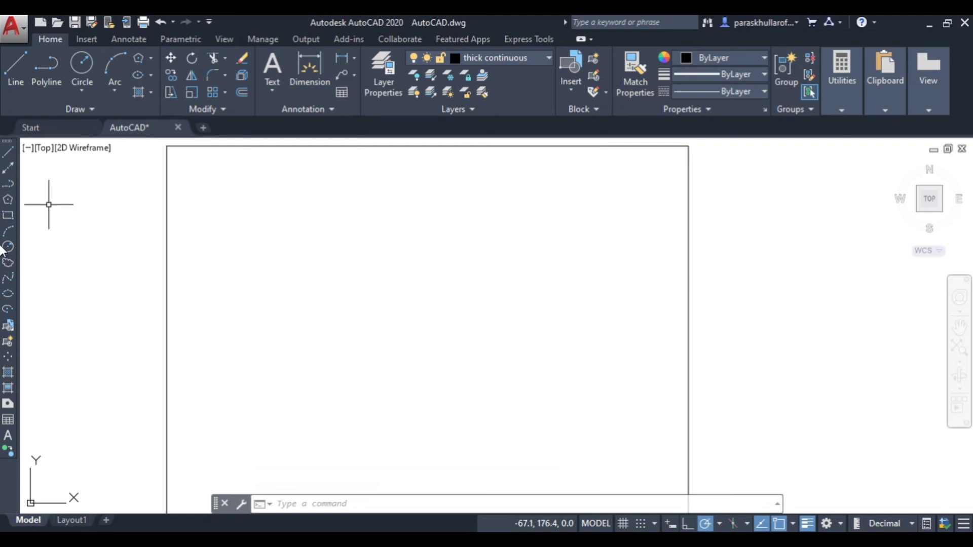
left_click(136, 58)
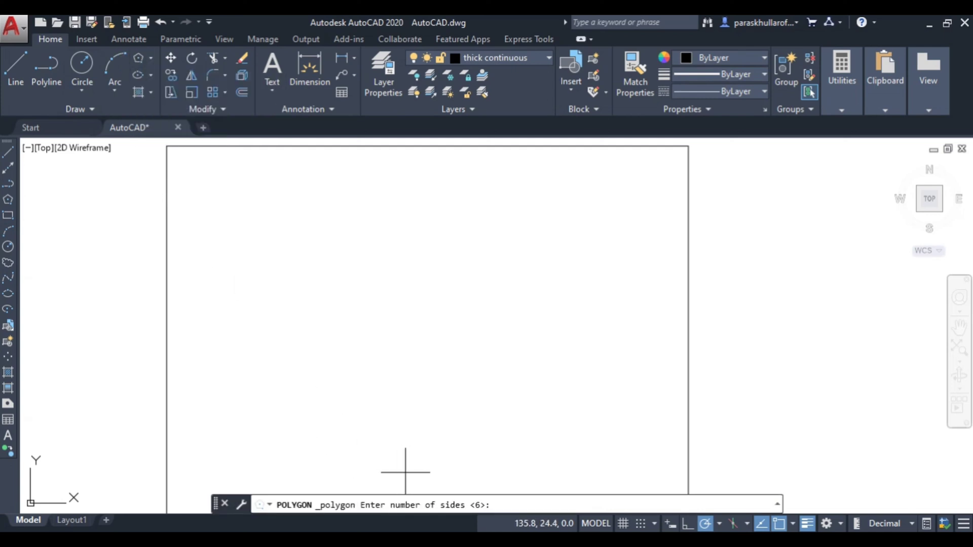
left_click(509, 505)
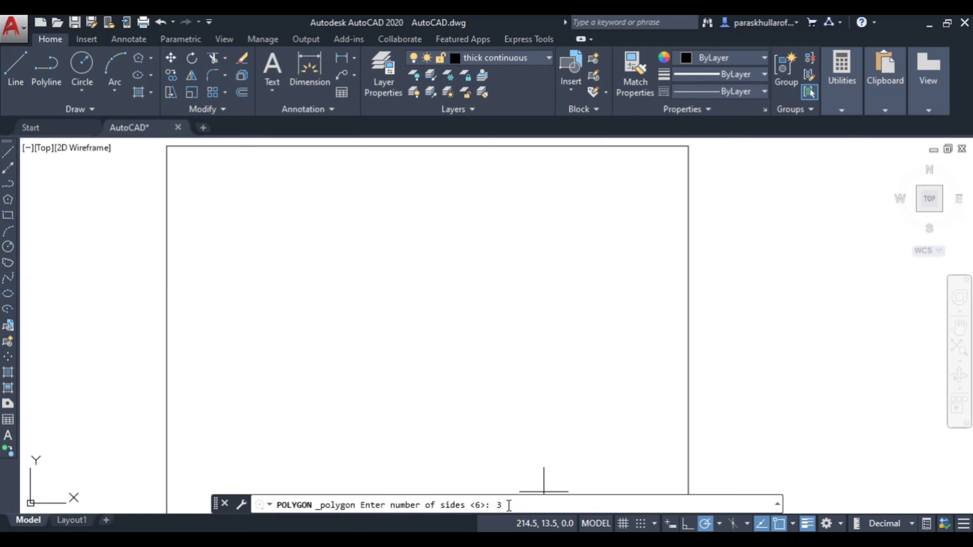
key("Return")
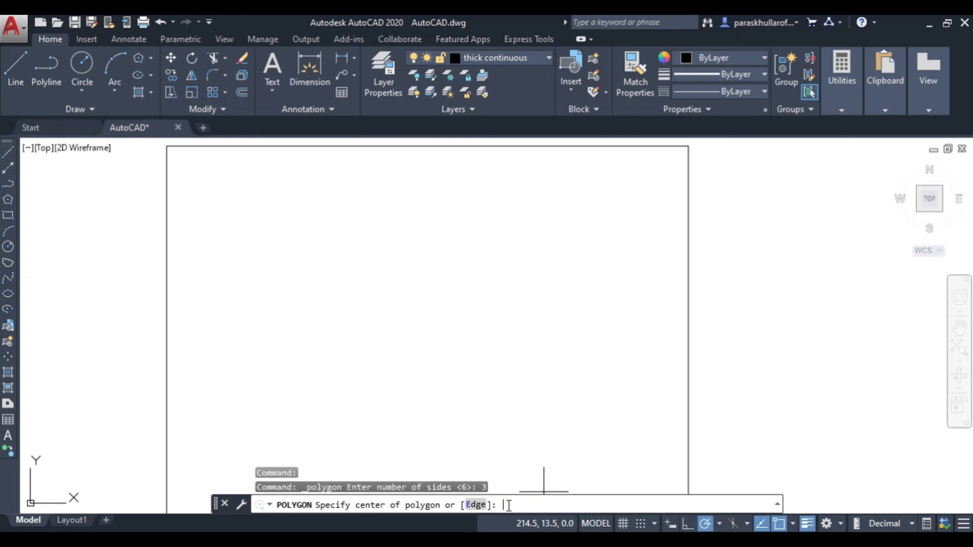
left_click(476, 505)
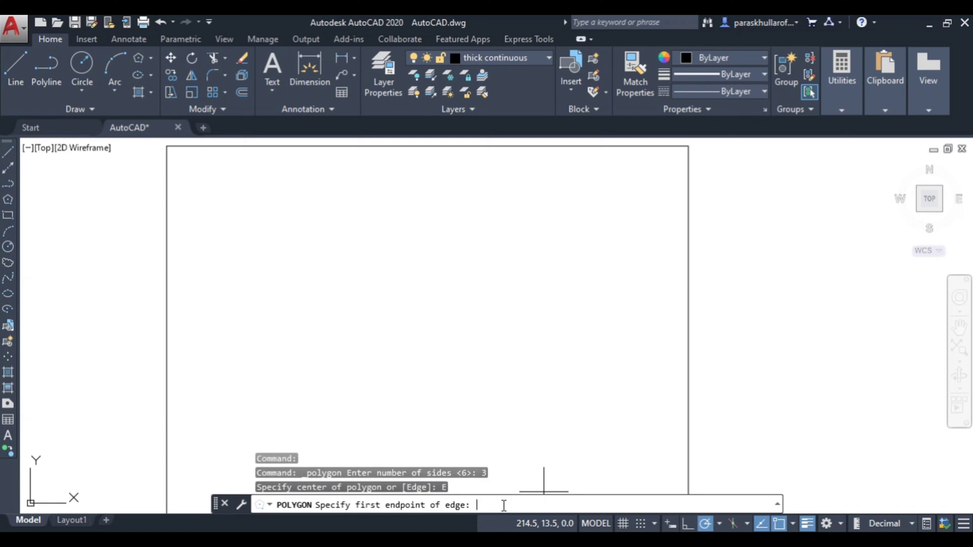
left_click(304, 346)
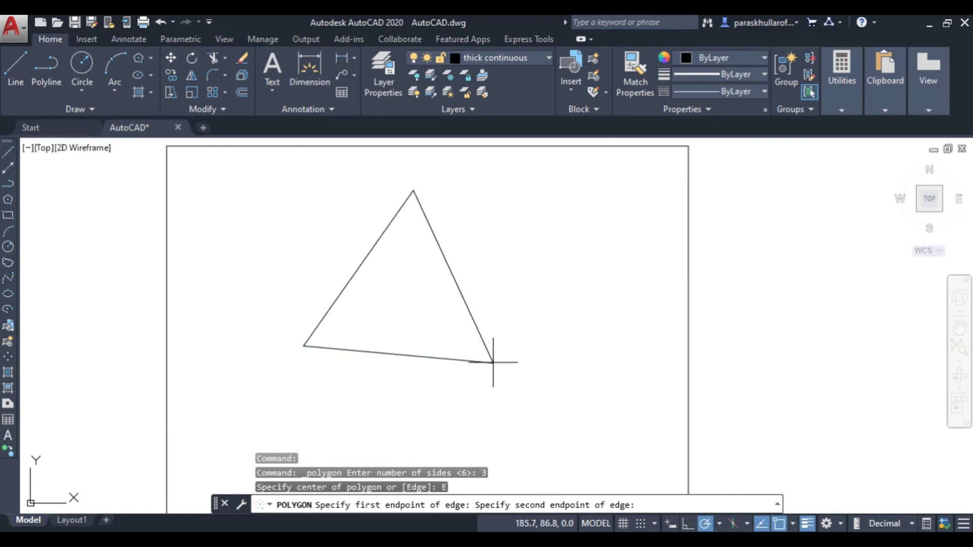
left_click(704, 523)
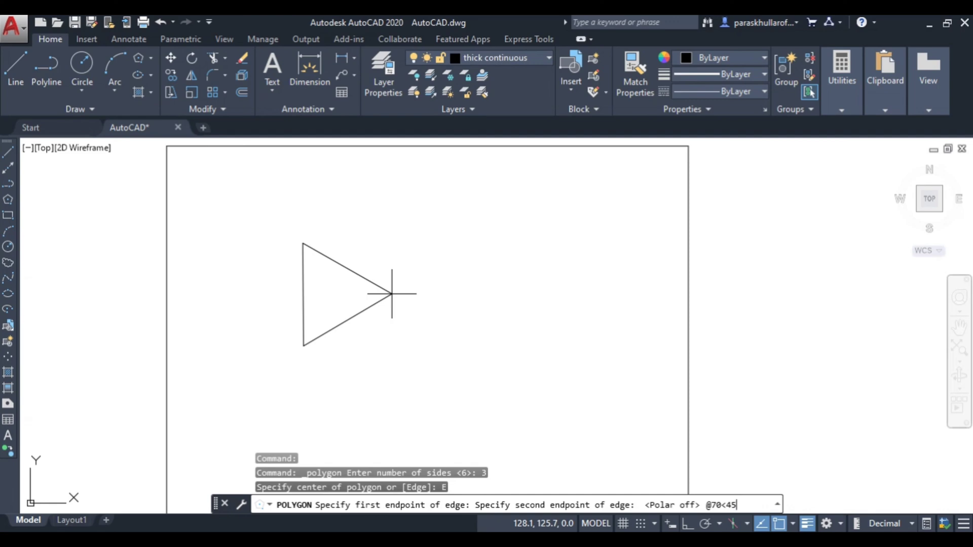
key("Return")
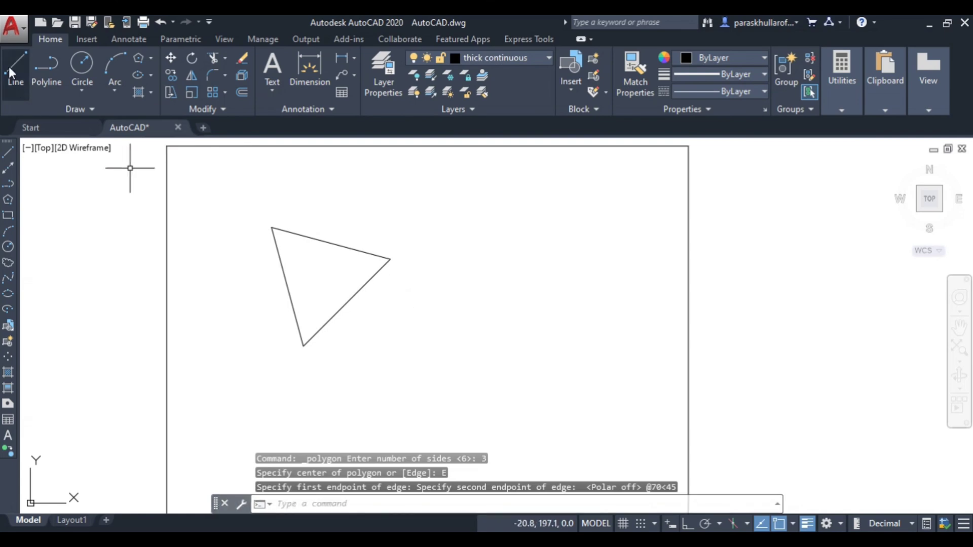
Step: Trace a line from the triangle's bottom vertex to its right vertex
type("l")
key("Return")
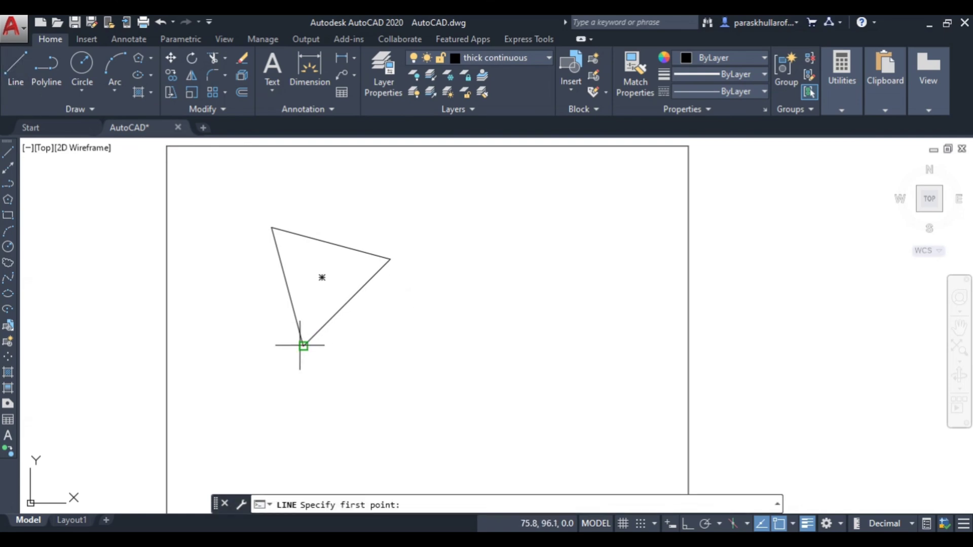
left_click(303, 346)
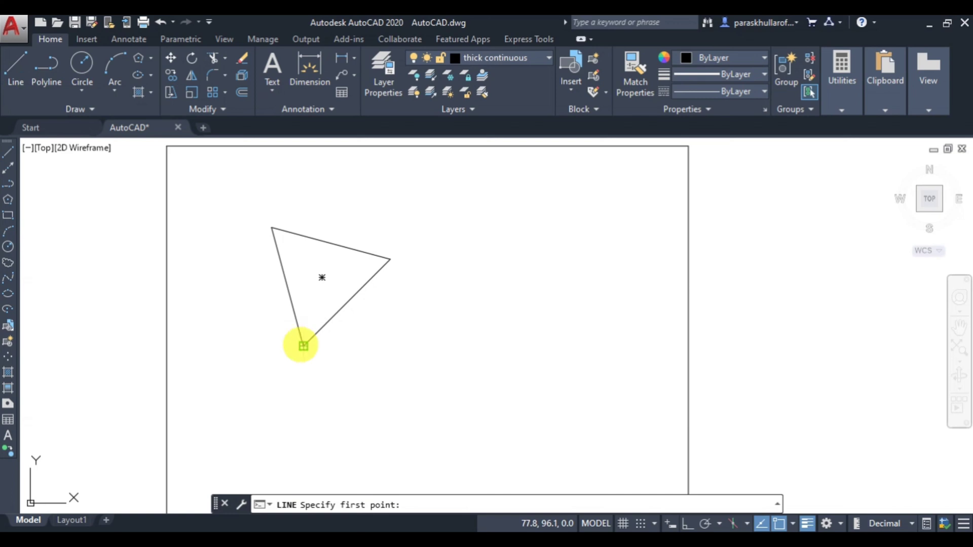
left_click(390, 259)
right_click(497, 210)
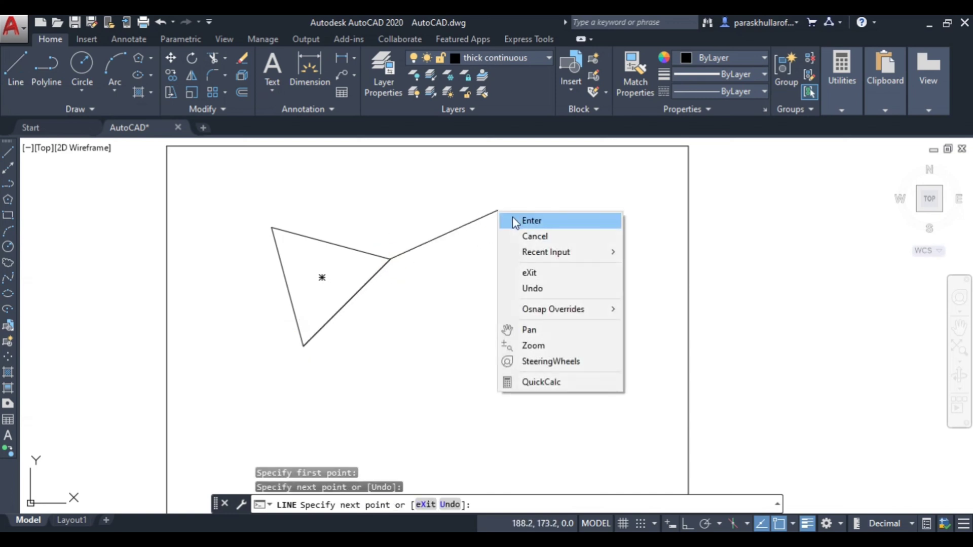
left_click(512, 218)
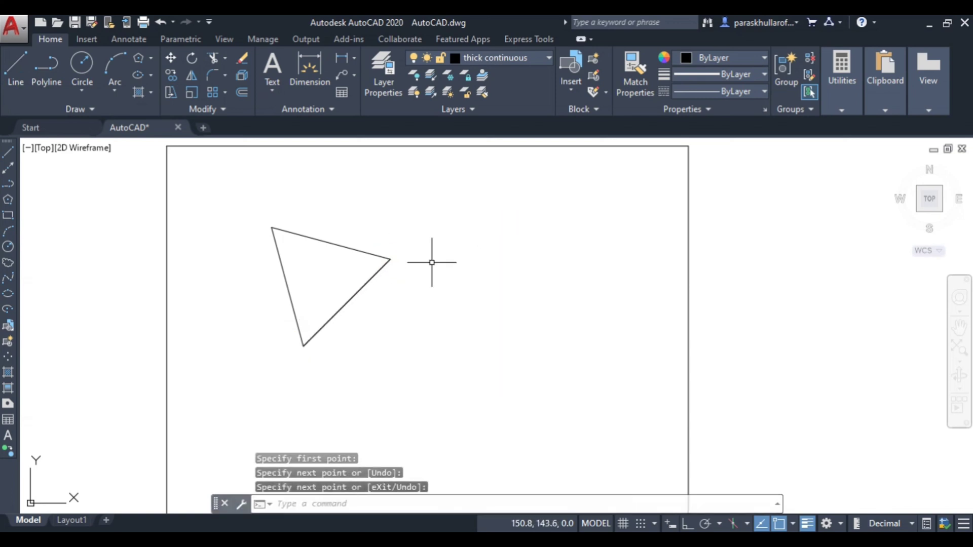
Step: Give the traced edge a 1.20 mm lineweight and red colour
left_click(376, 274)
left_click(700, 74)
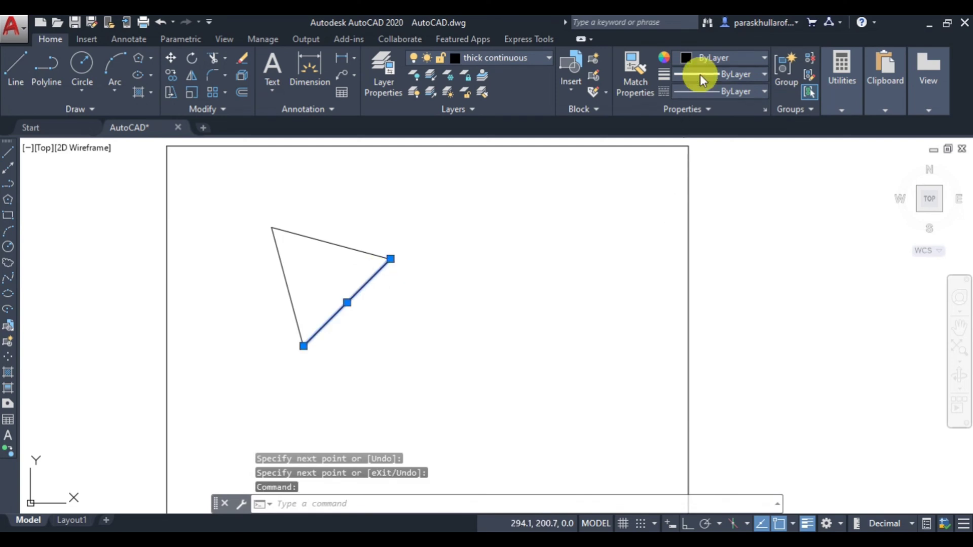
scroll(709, 195, "down", 5)
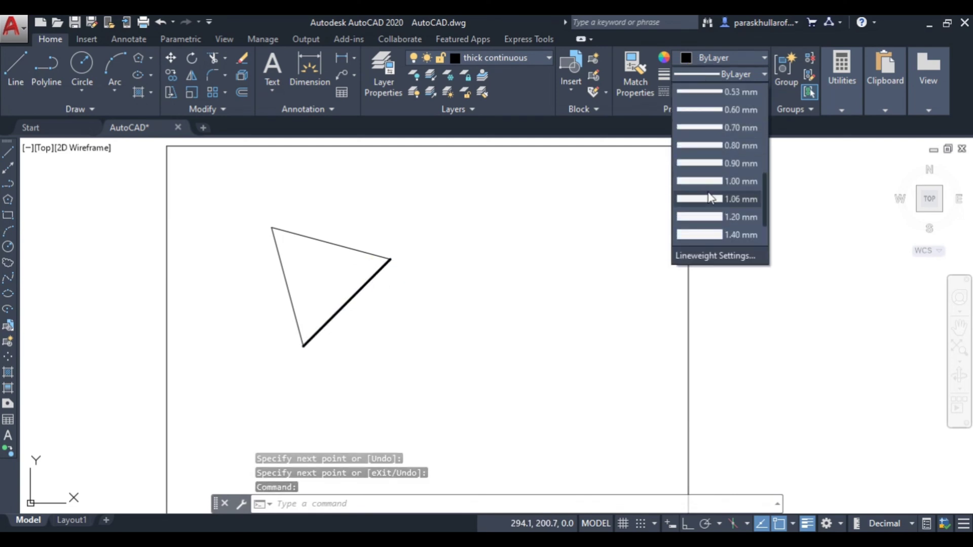
left_click(716, 217)
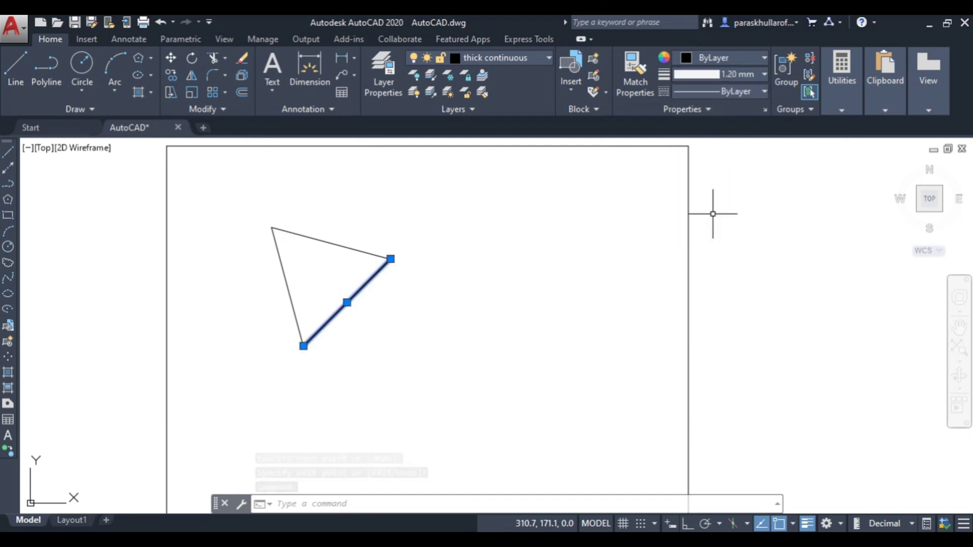
left_click(705, 60)
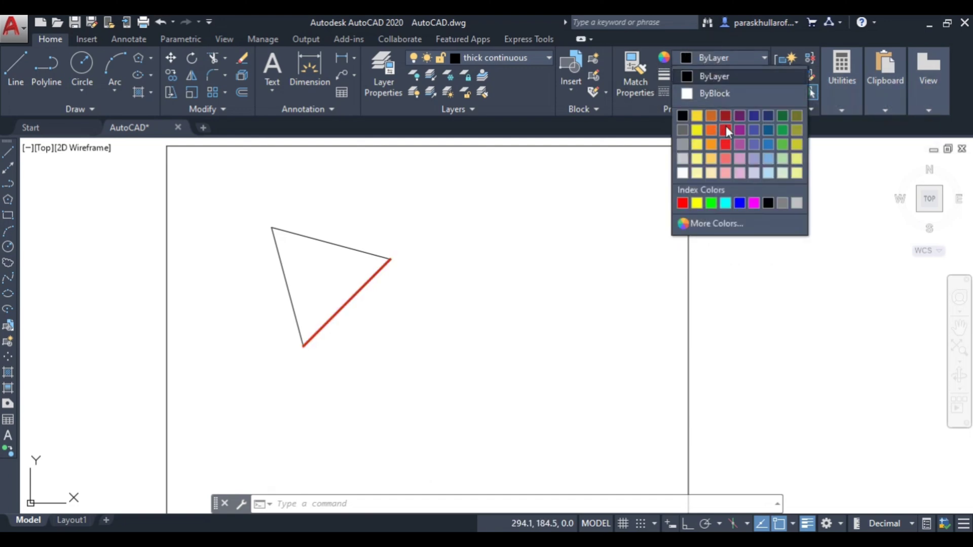
left_click(726, 129)
key("Escape")
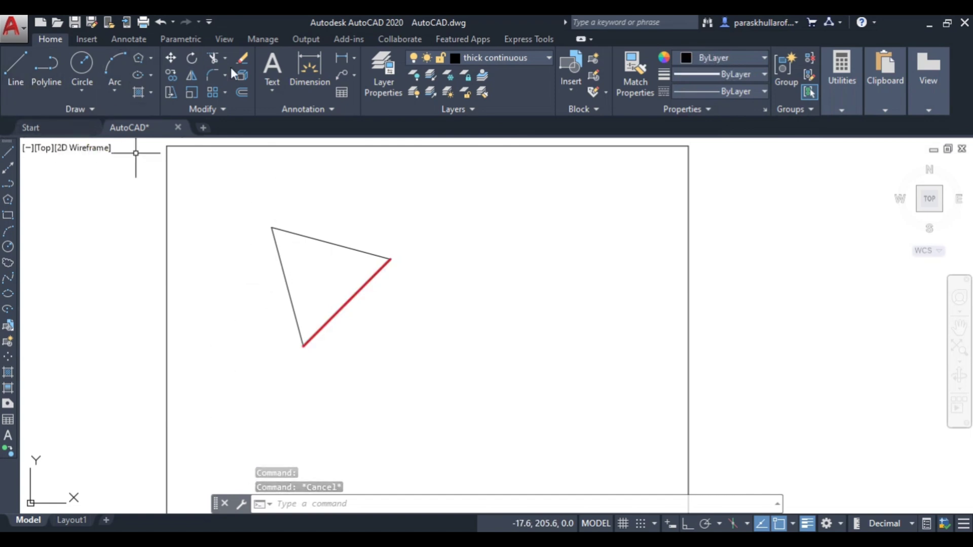
Step: Add an aligned 70.00 dimension from the bottom vertex to the right vertex along the red edge
left_click(354, 58)
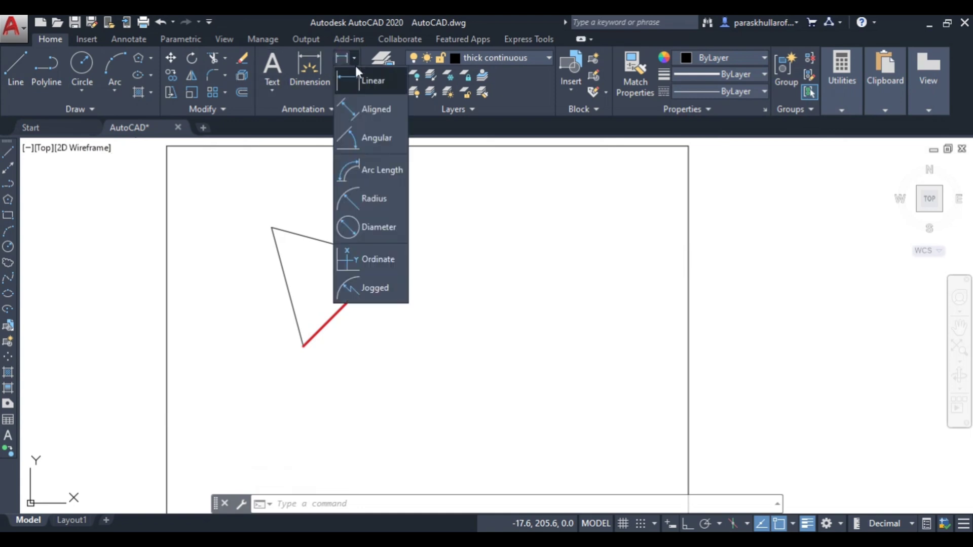
left_click(368, 106)
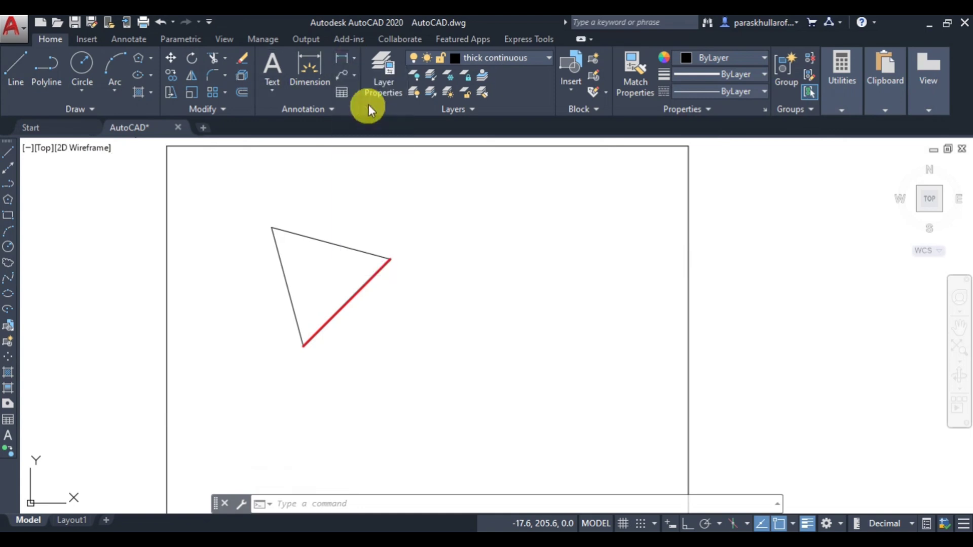
left_click(303, 346)
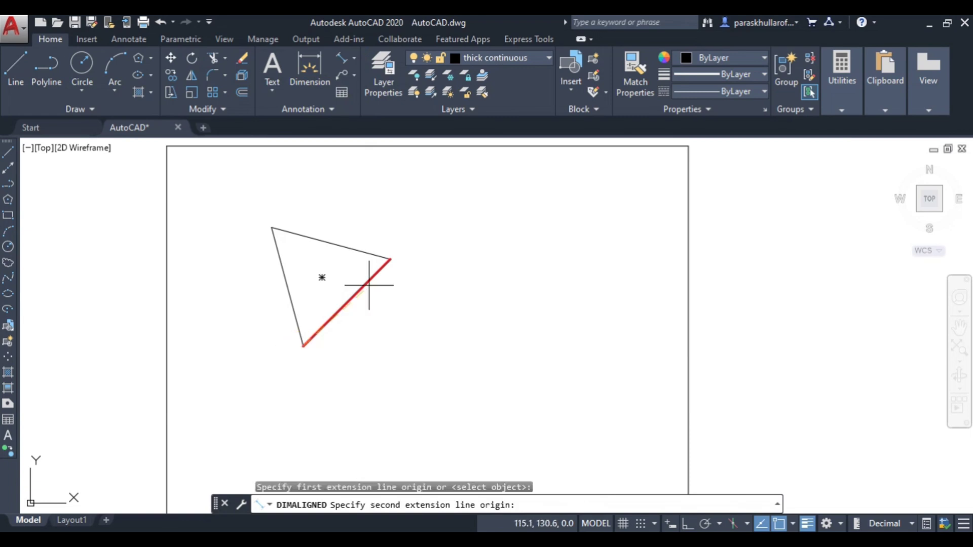
left_click(390, 259)
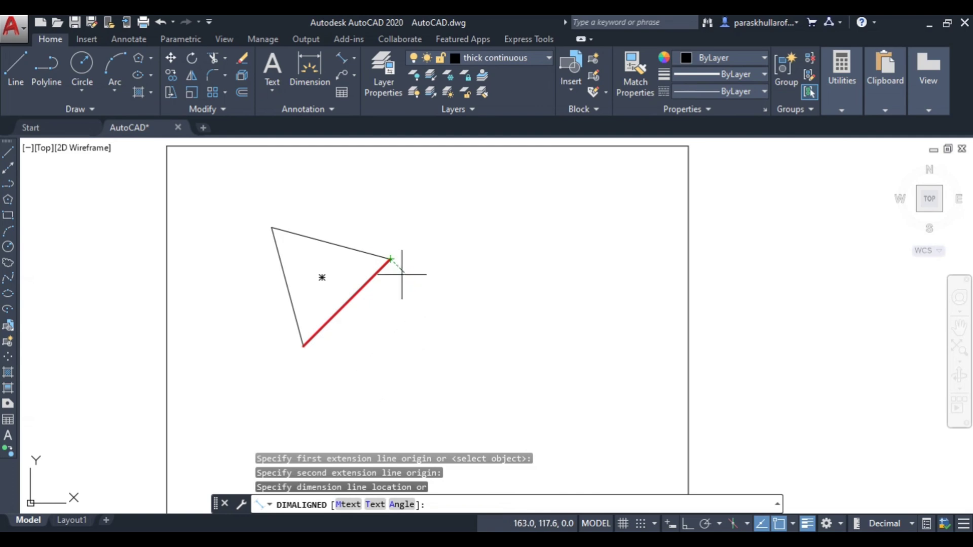
left_click(260, 195)
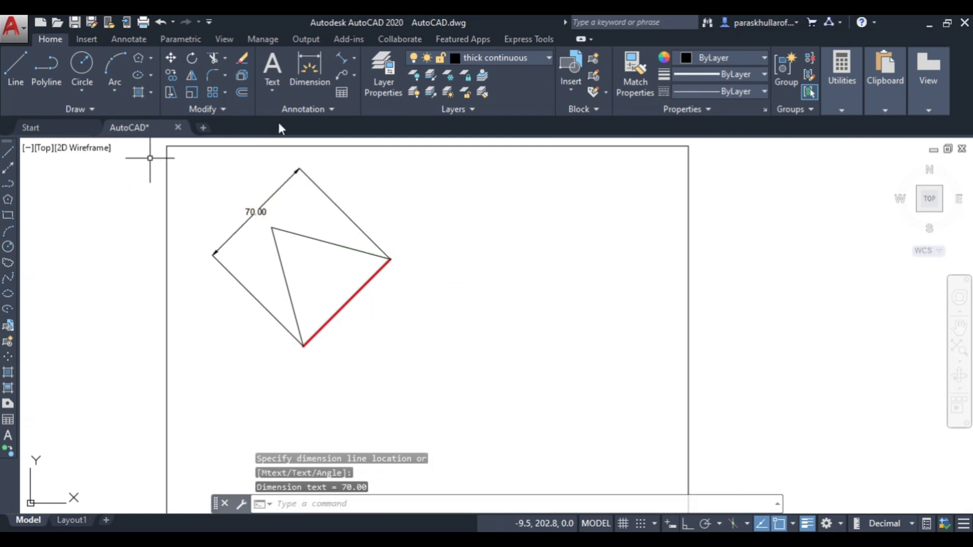
left_click(10, 150)
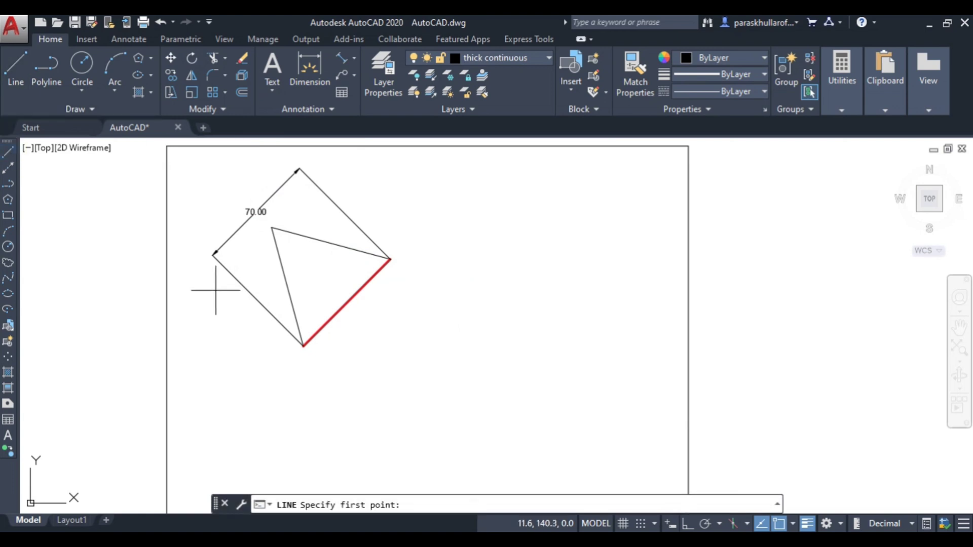
Step: With Ortho on, draw a short horizontal line rightward from the triangle's bottom vertex
left_click(304, 346)
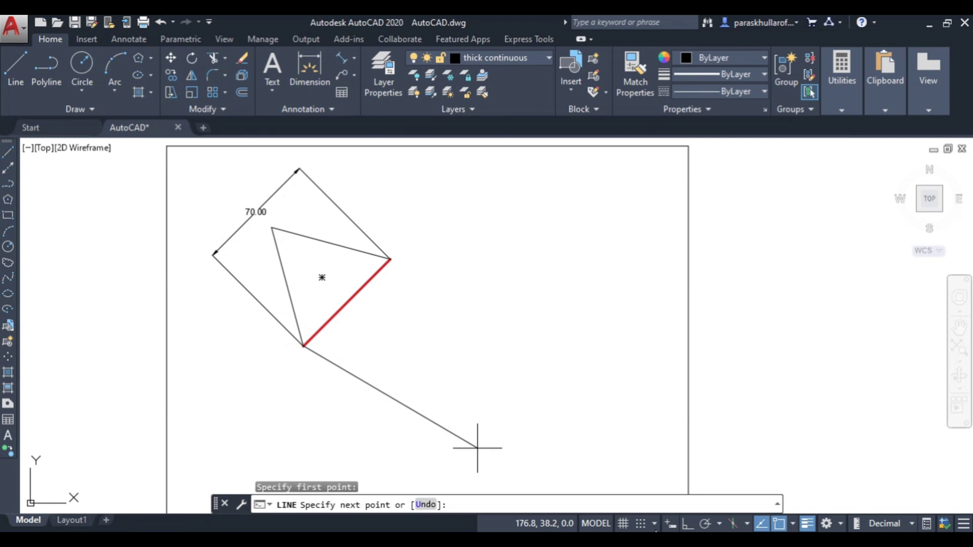
left_click(687, 524)
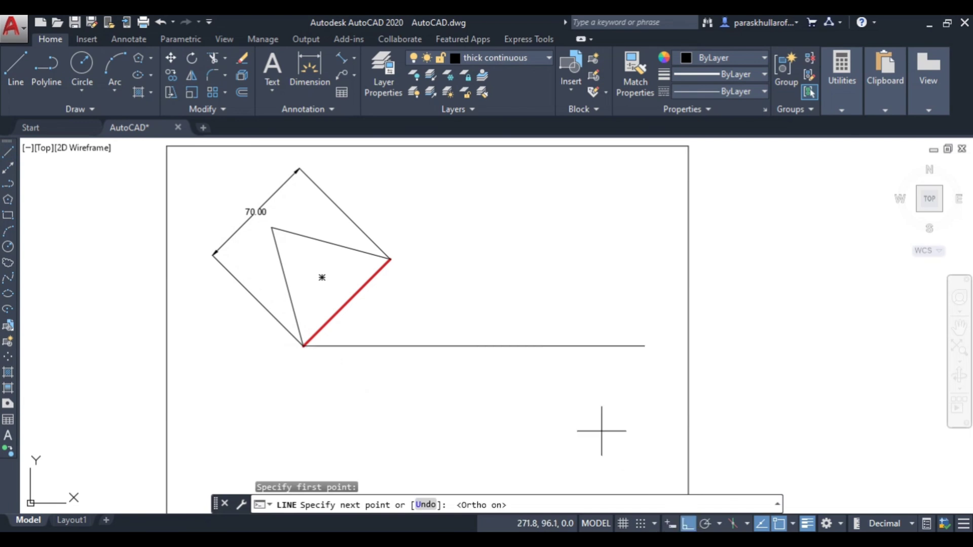
left_click(400, 352)
right_click(458, 248)
left_click(473, 253)
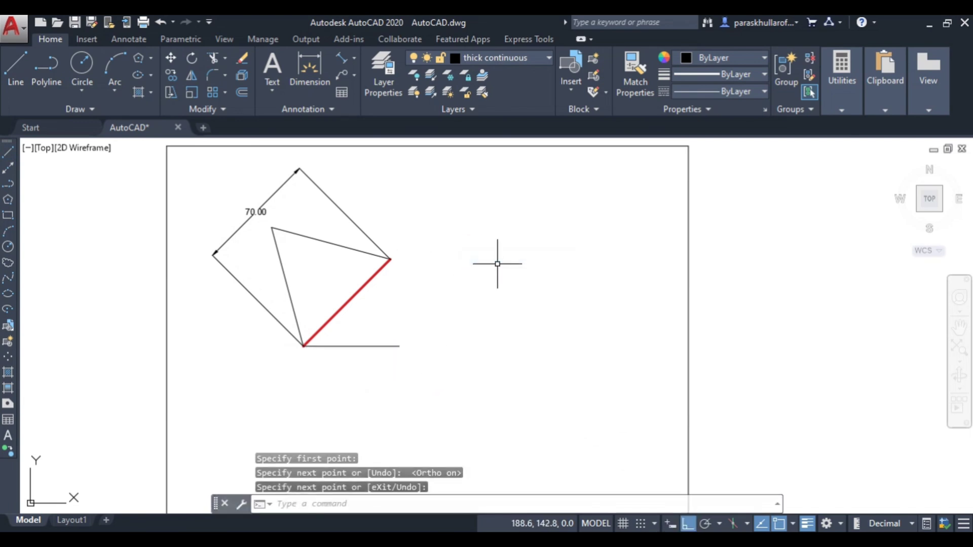
left_click(354, 57)
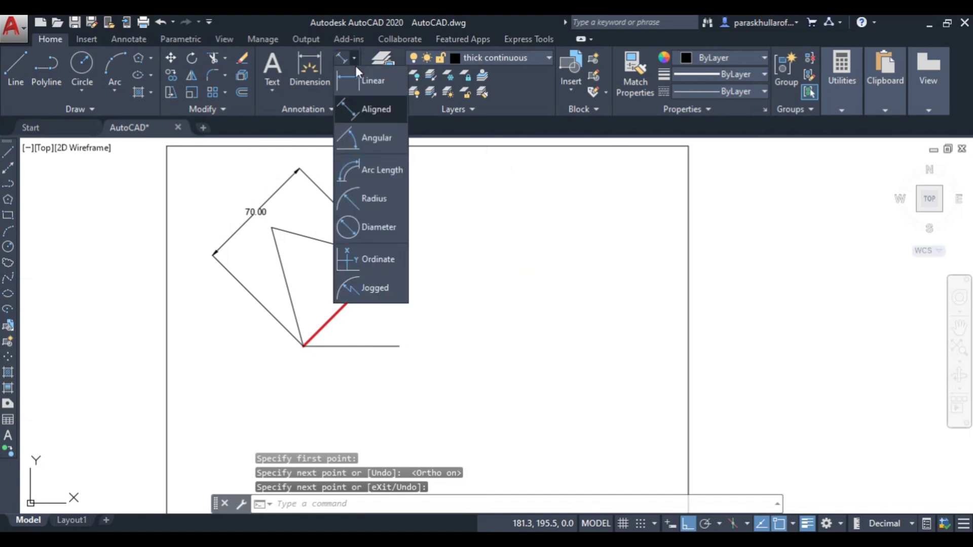
Step: Place a 45° angular dimension arc between the red edge and the horizontal line
left_click(371, 139)
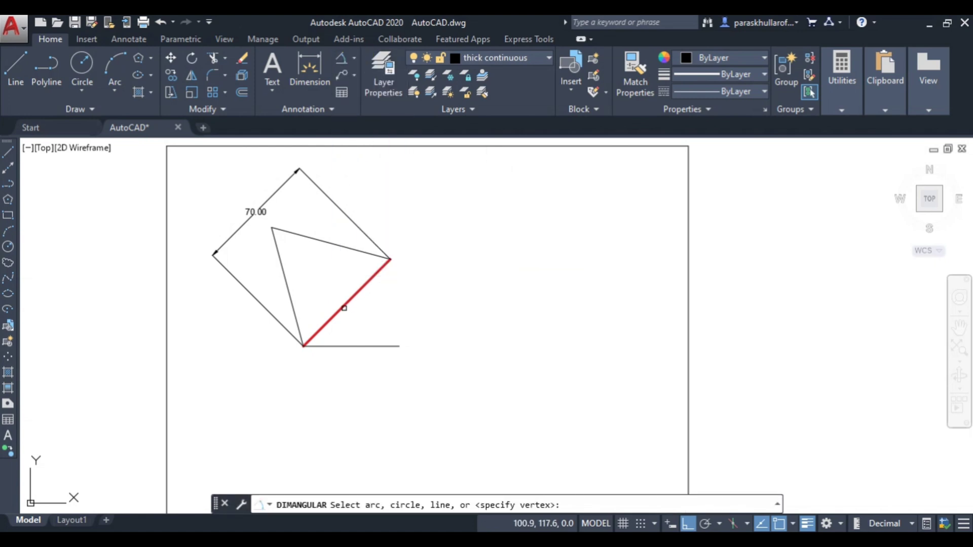
left_click(344, 308)
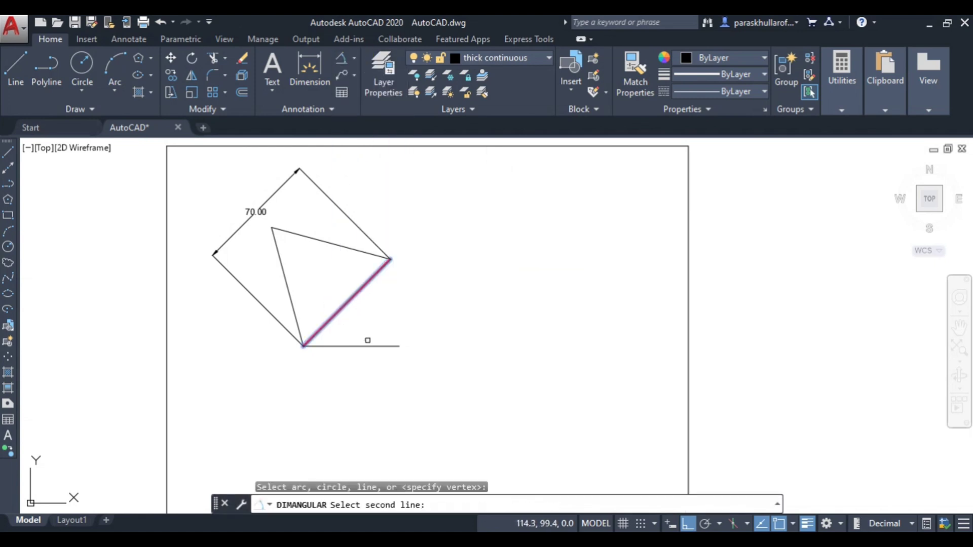
left_click(368, 346)
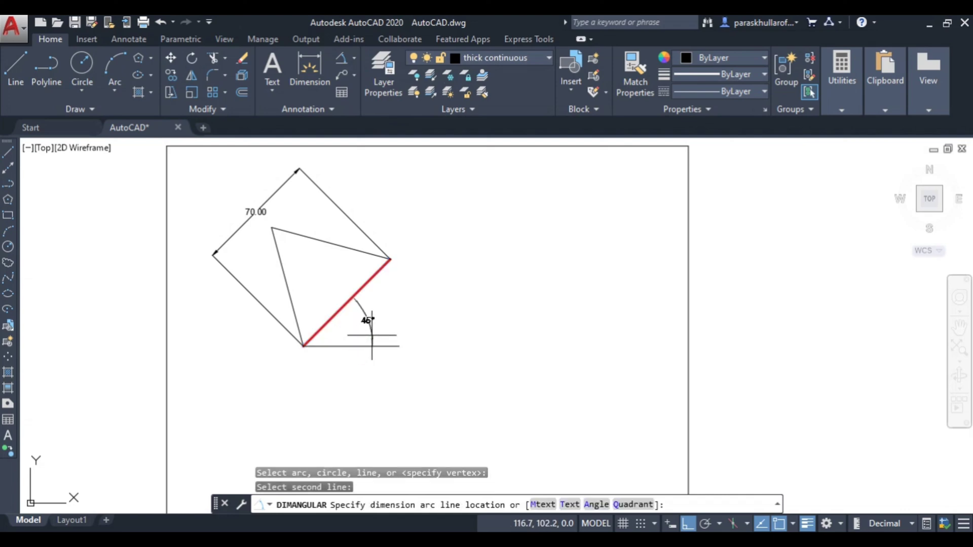
left_click(374, 323)
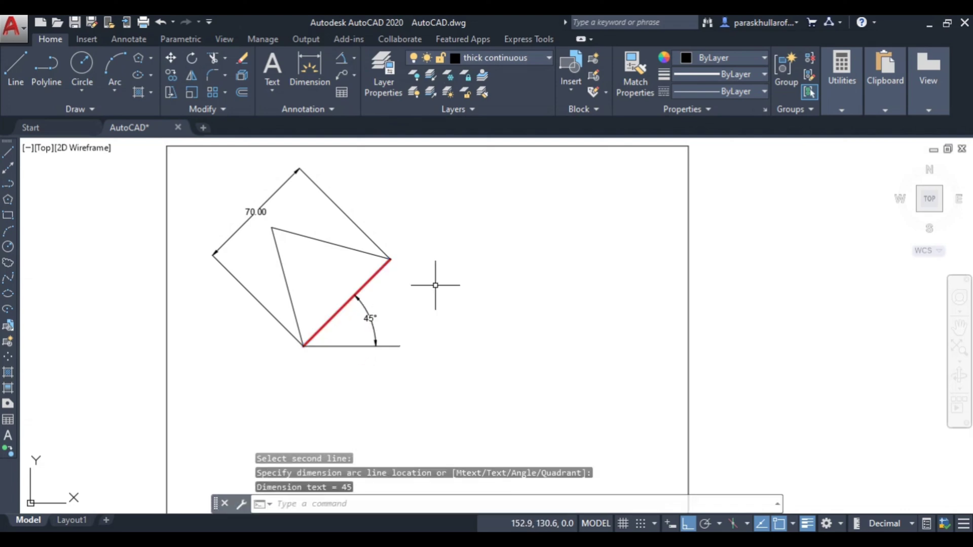
key("Escape")
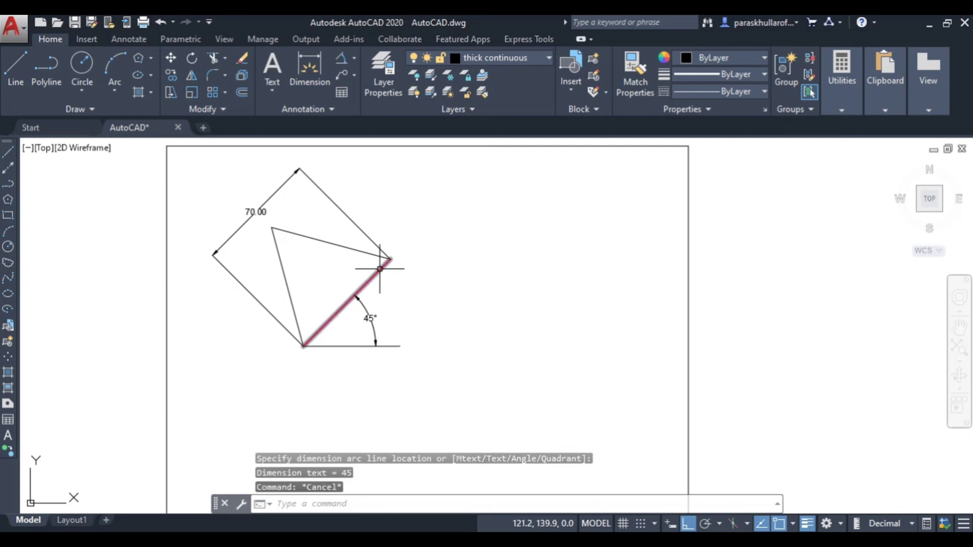
mouse_move(379, 269)
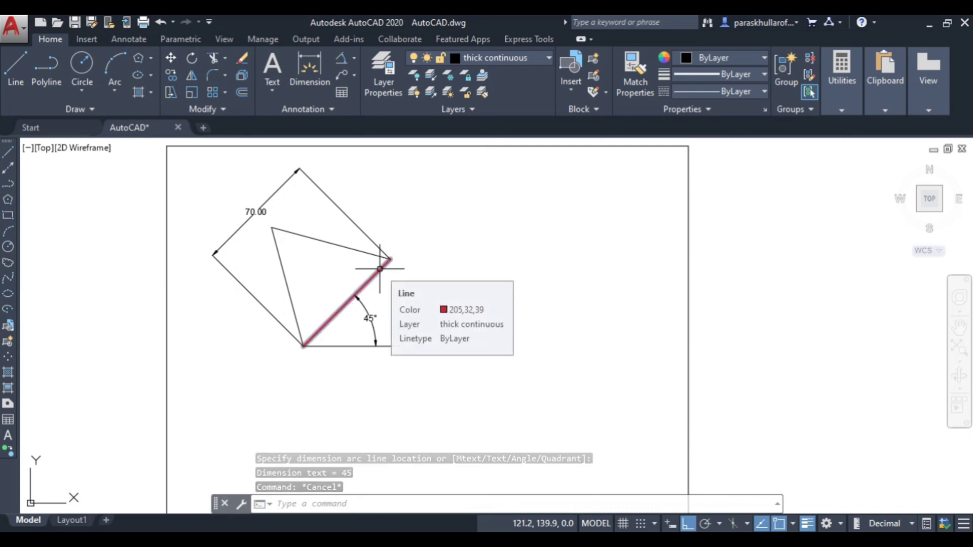